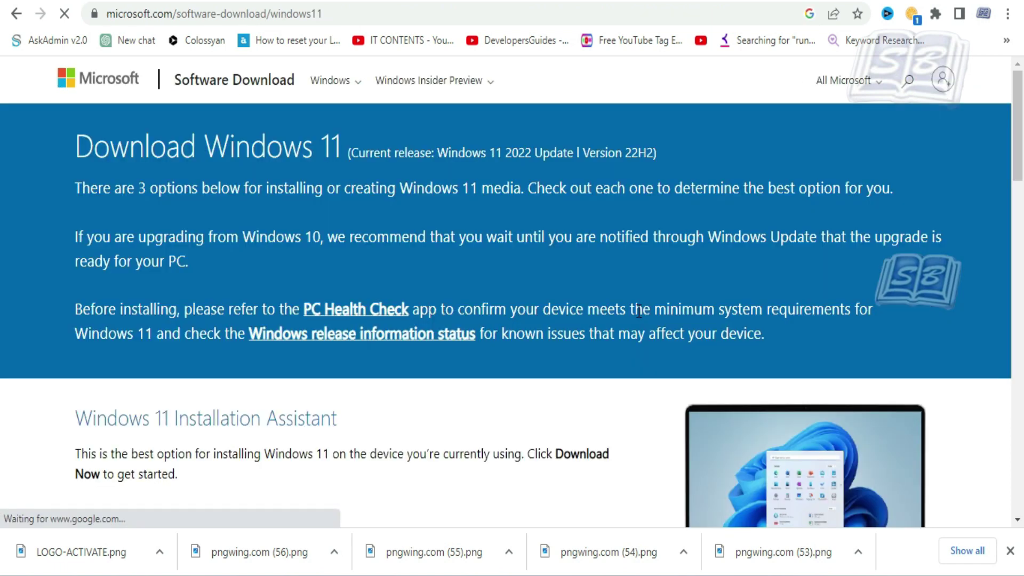
Step: Select Windows 11 (multi-edition ISO for x64 devices) as the disk image and request its download
scroll(546, 263, "down", 9)
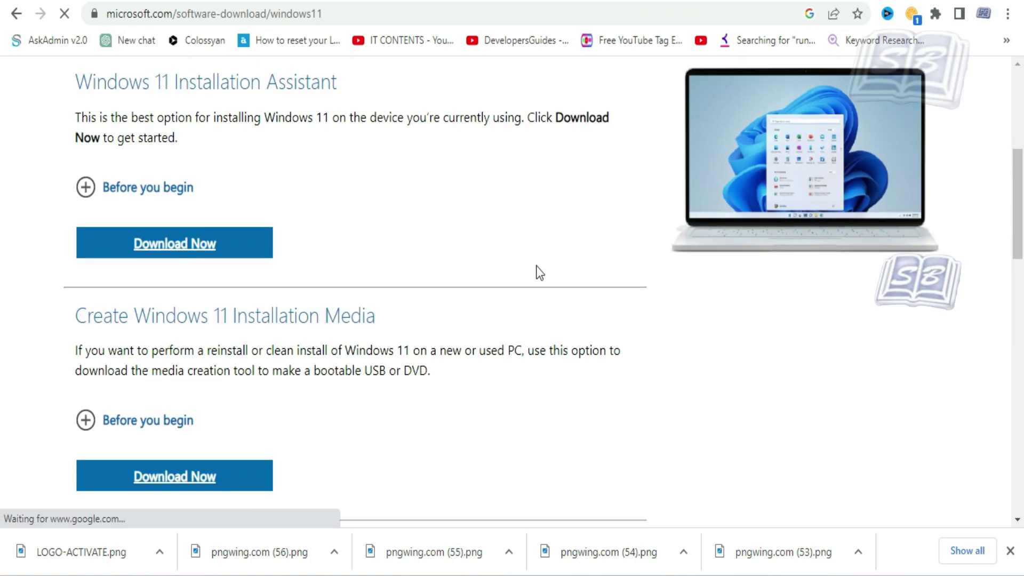
scroll(237, 307, "down", 5)
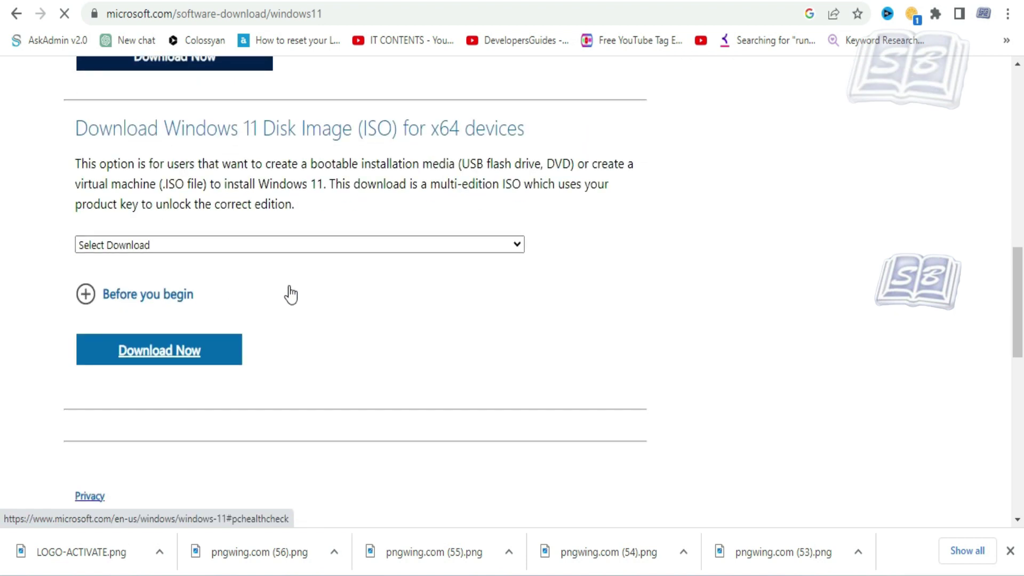
left_click(369, 244)
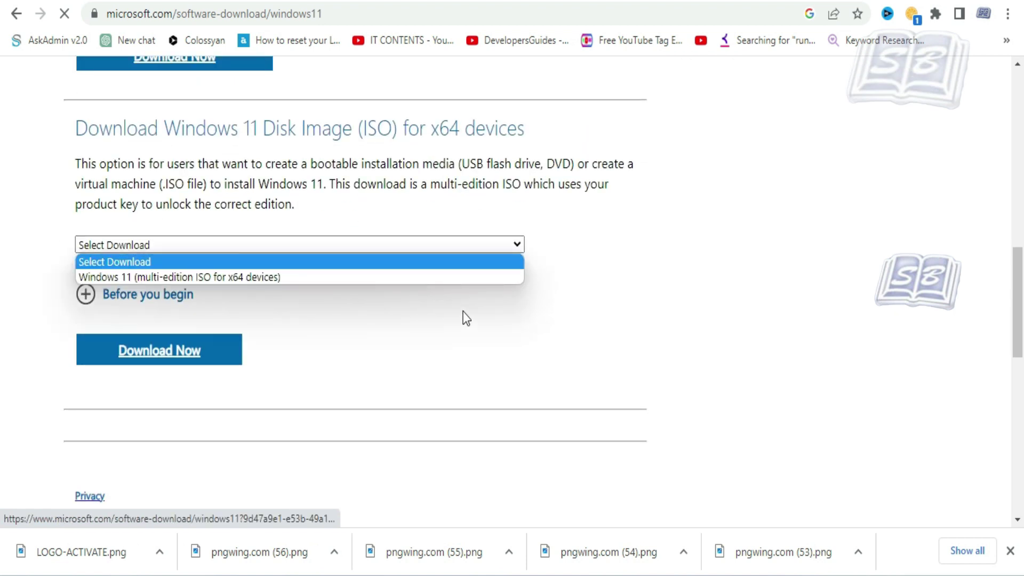
left_click(387, 278)
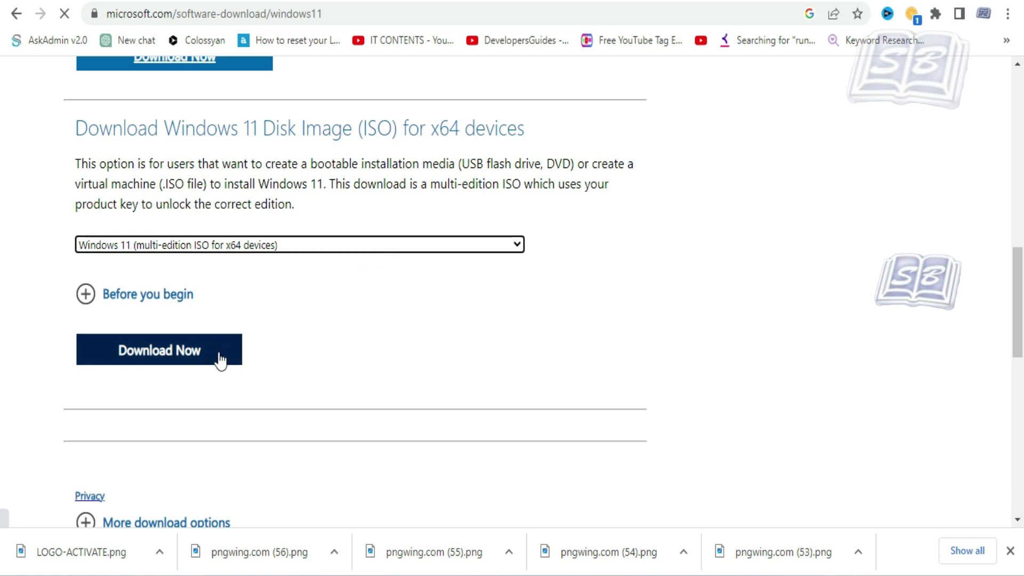
left_click(182, 349)
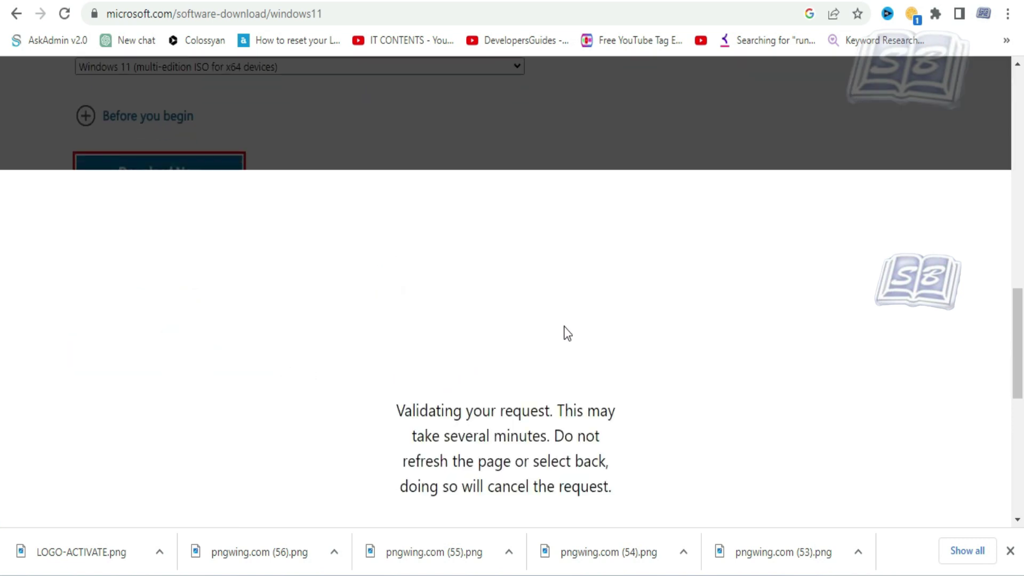
Step: Choose English (United States) as the product language, confirm it, and start the 64-bit ISO download
left_click(354, 367)
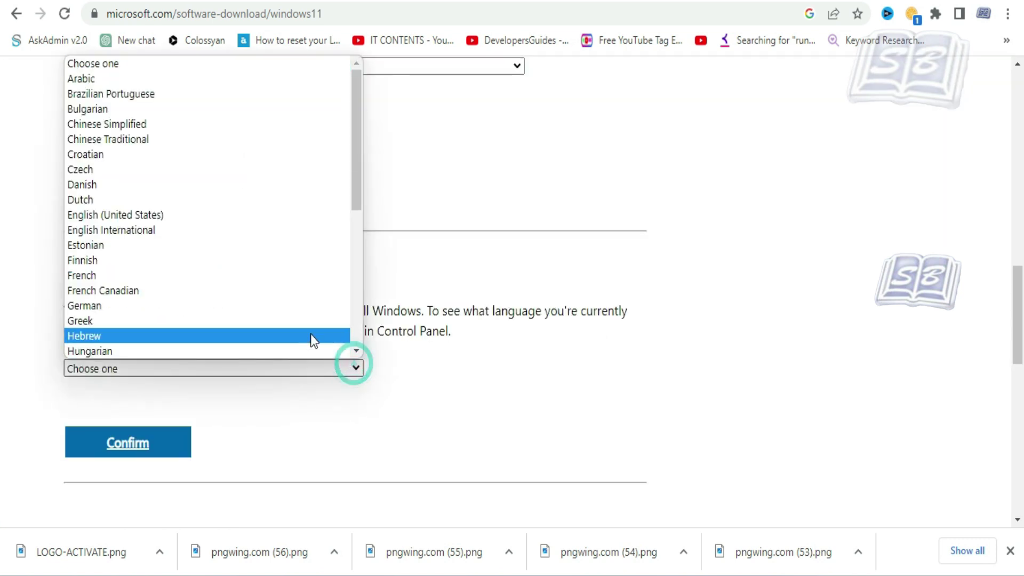
left_click(295, 214)
left_click(171, 445)
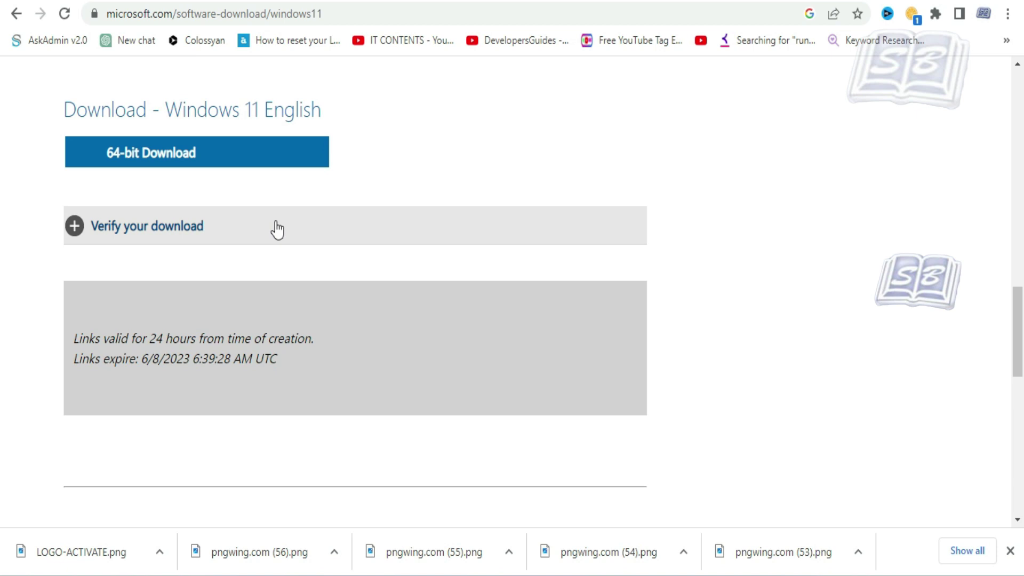
left_click(249, 159)
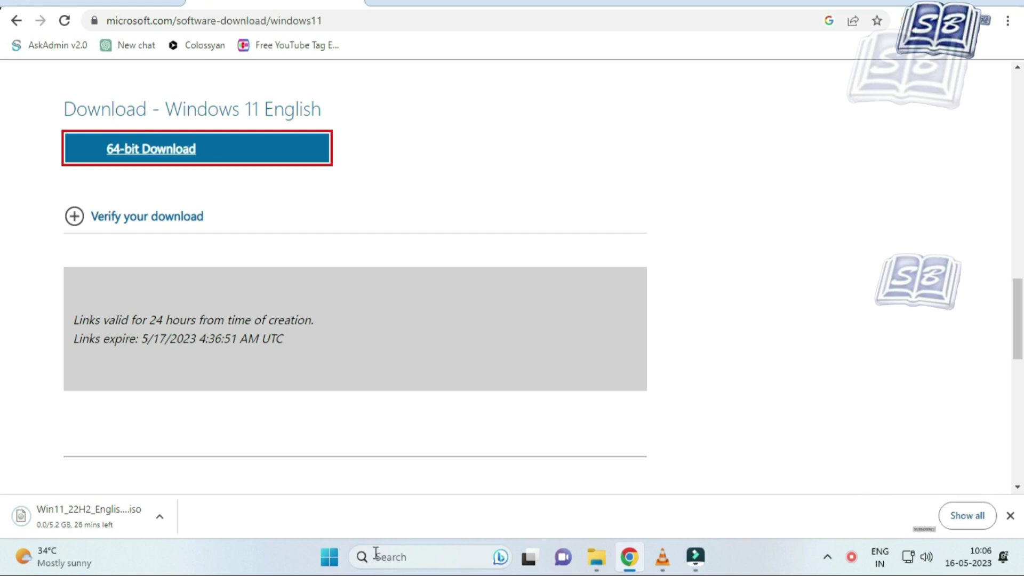
left_click(383, 5)
left_click(380, 18)
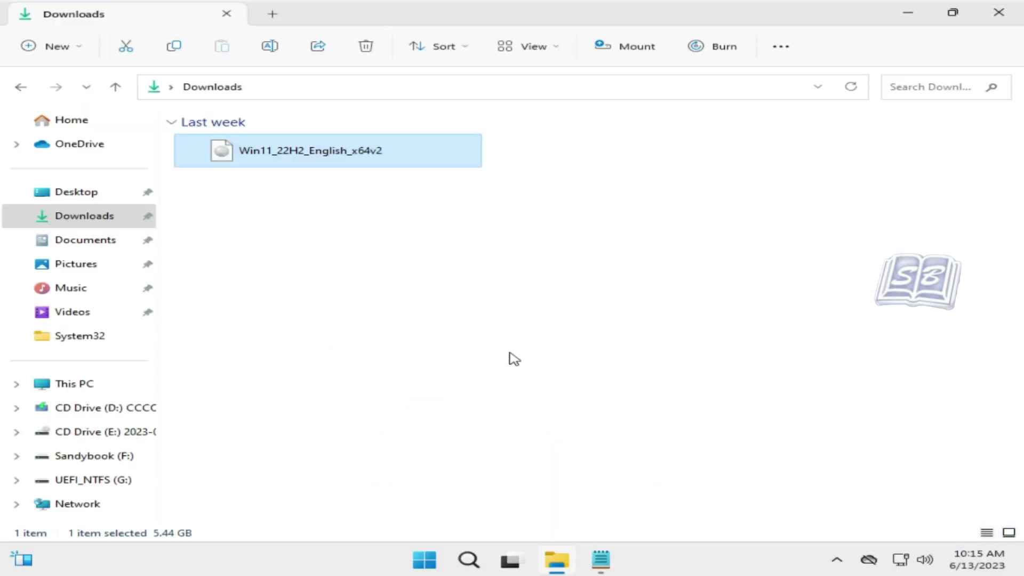
Step: In File Explorer, extract the Win11_22H2_English_x64v2 ISO into its own same-named folder with WinRAR and check the extracted folder's contents
left_click(467, 335)
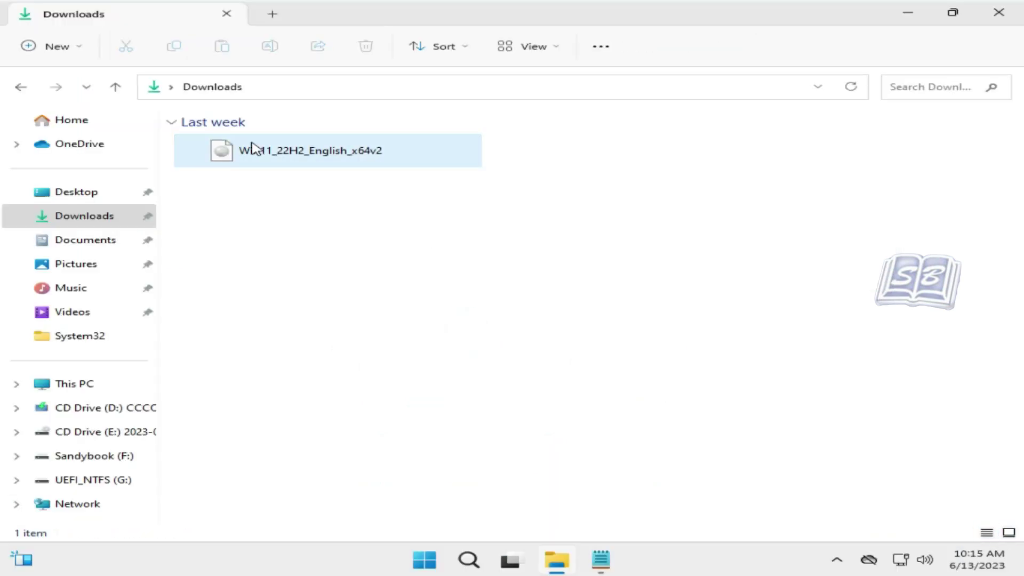
left_click(402, 155)
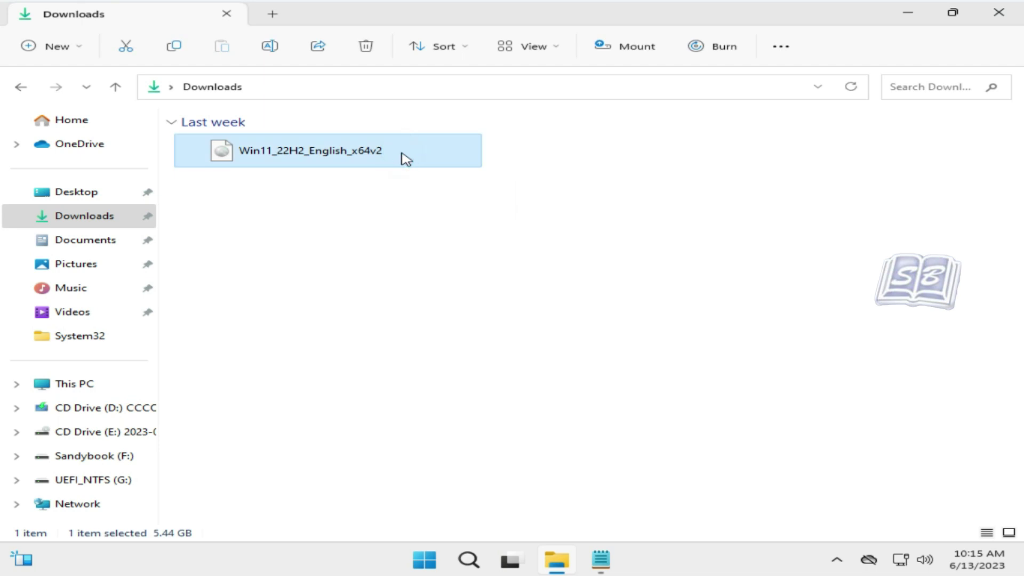
right_click(405, 159)
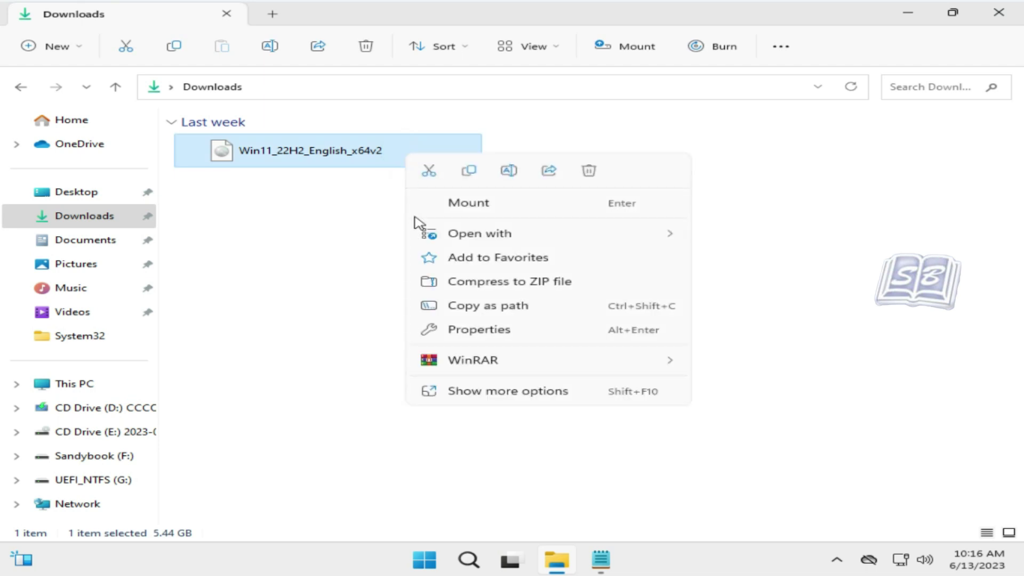
mouse_move(512, 367)
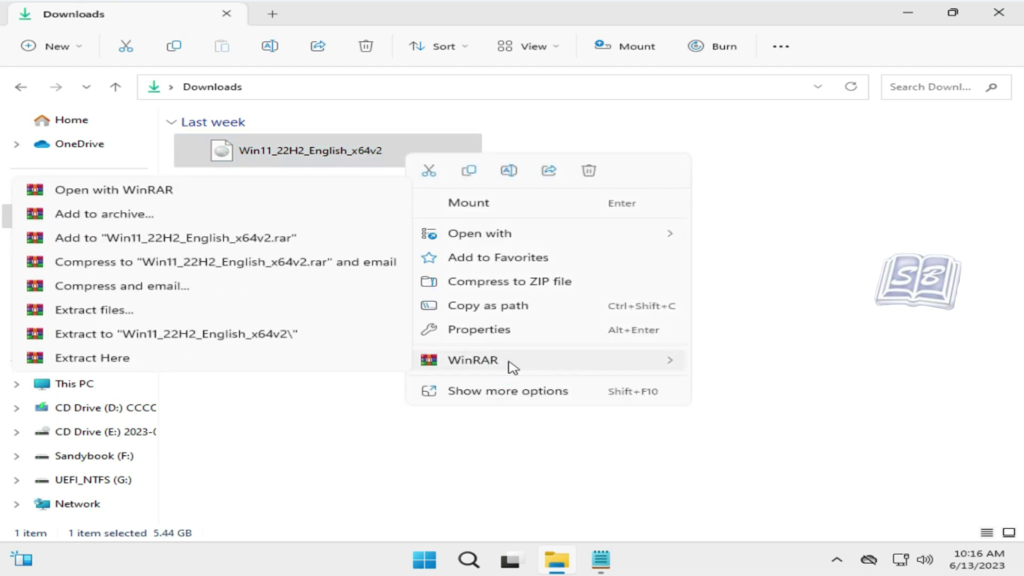
left_click(222, 335)
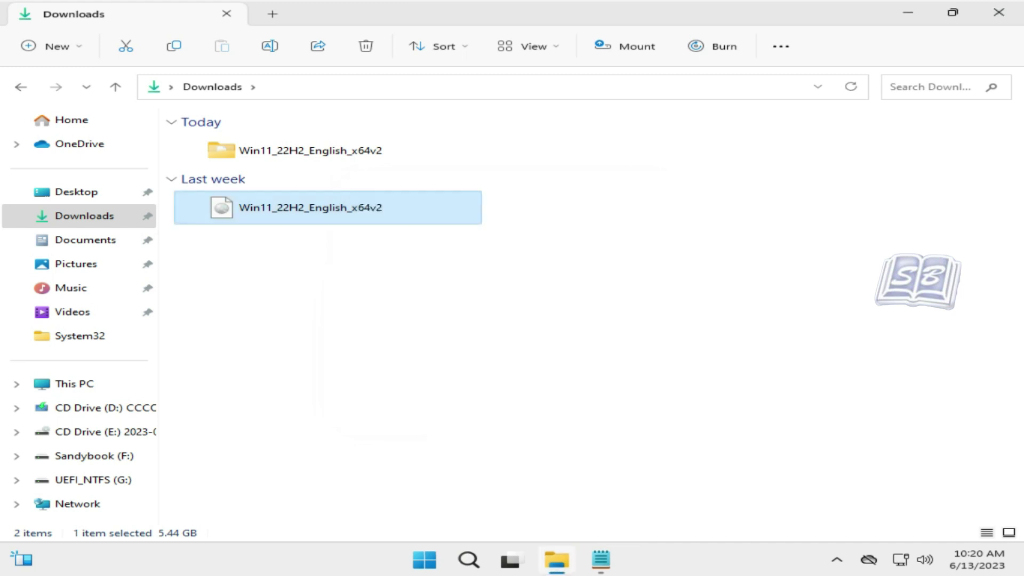
double_click(312, 152)
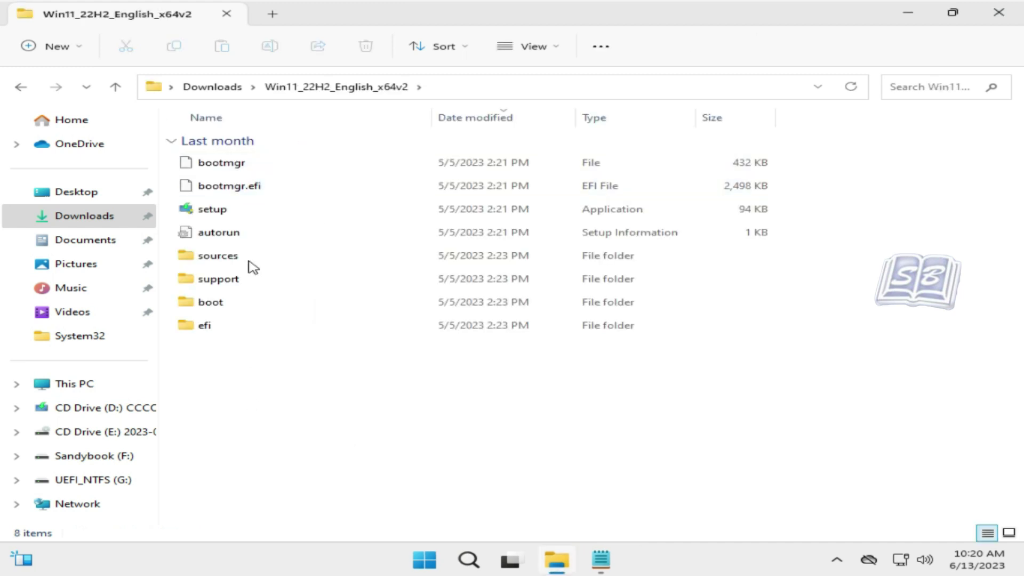
left_click(910, 21)
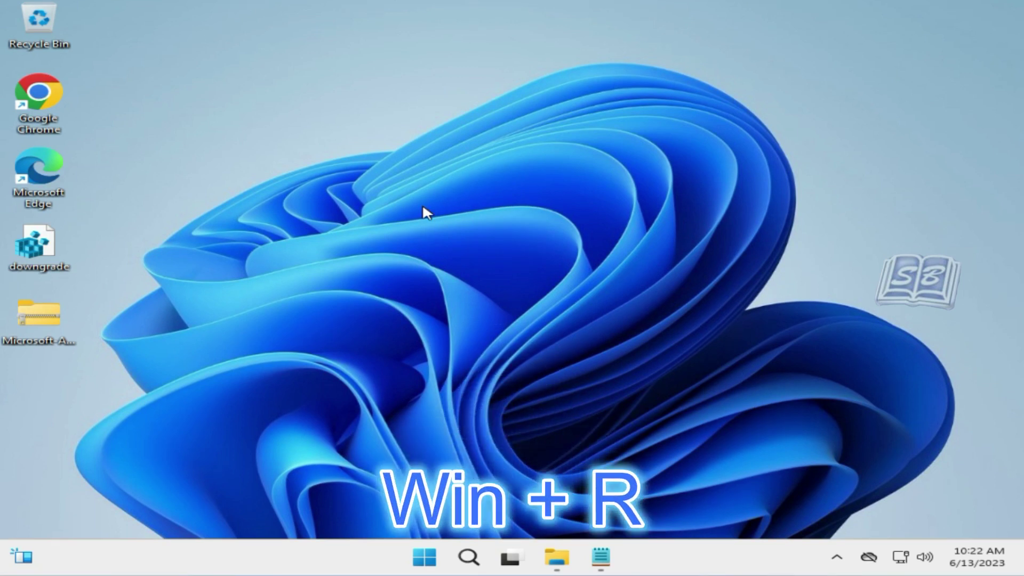
Step: Open the Registry Editor by running regedit
key("super+r")
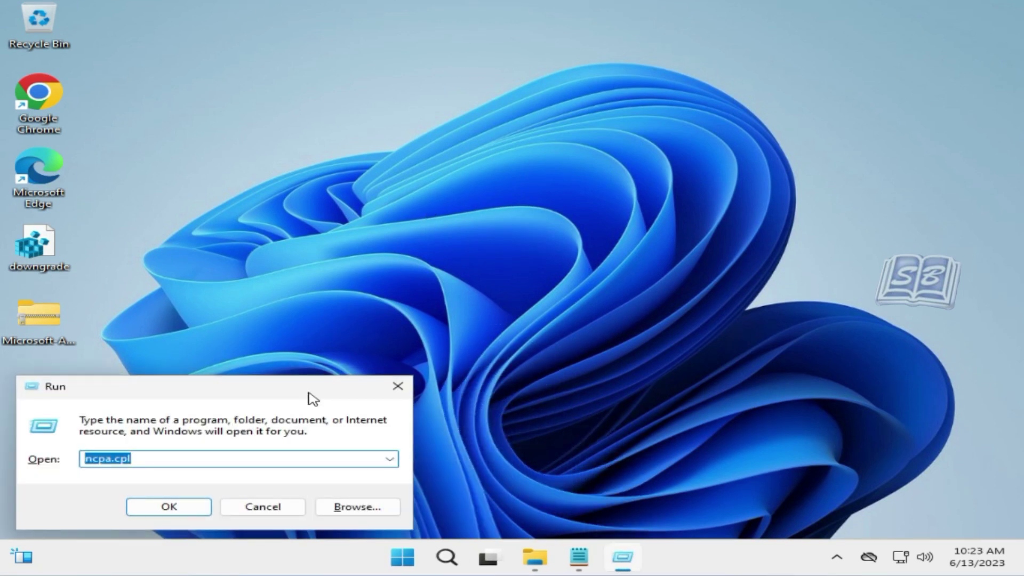
type("regedit")
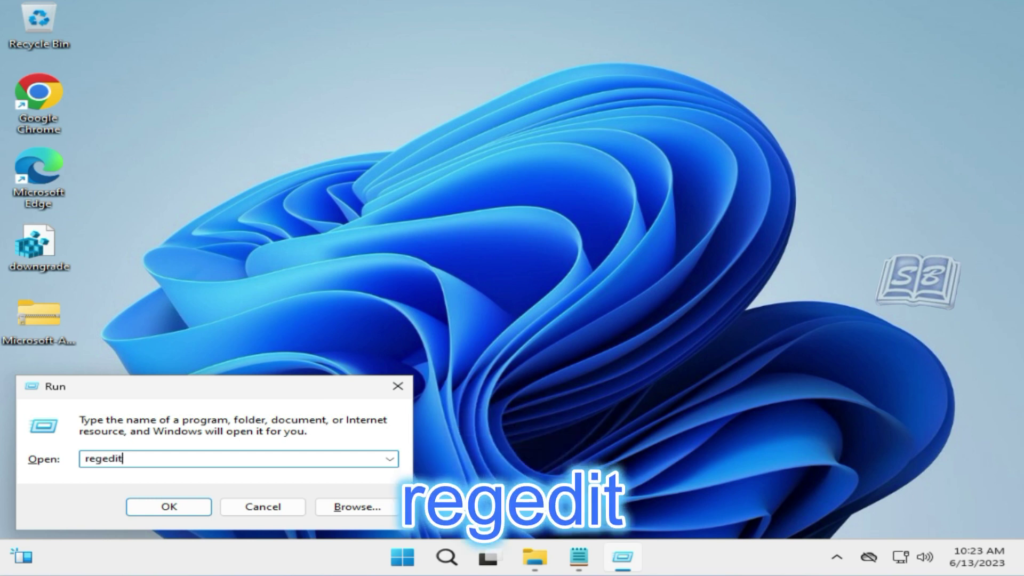
key("Return")
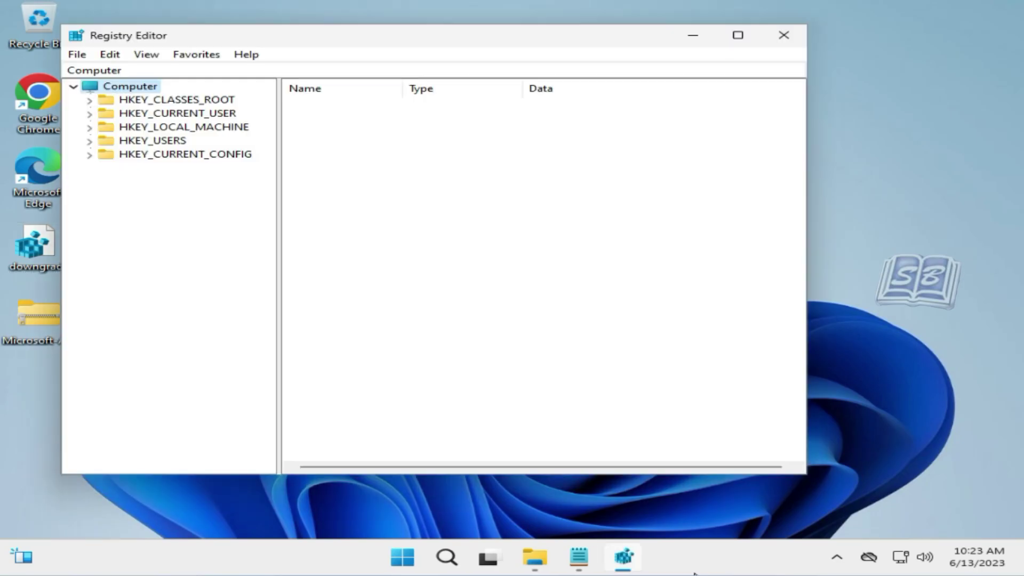
Step: Go to the registry key HKEY_LOCAL_MACHINE\SOFTWARE\Microsoft\Windows NT\CurrentVersion
left_click(89, 128)
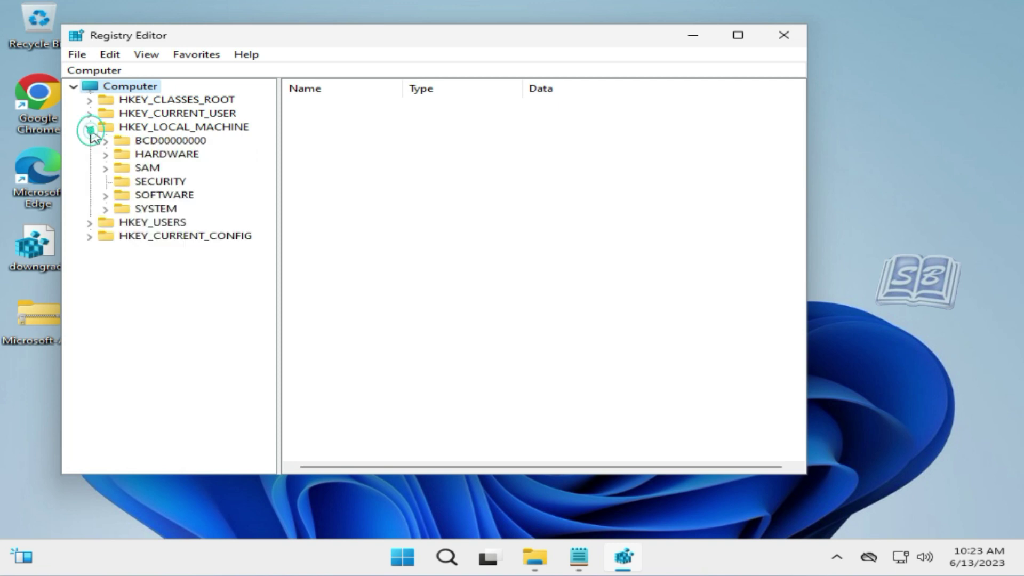
double_click(160, 195)
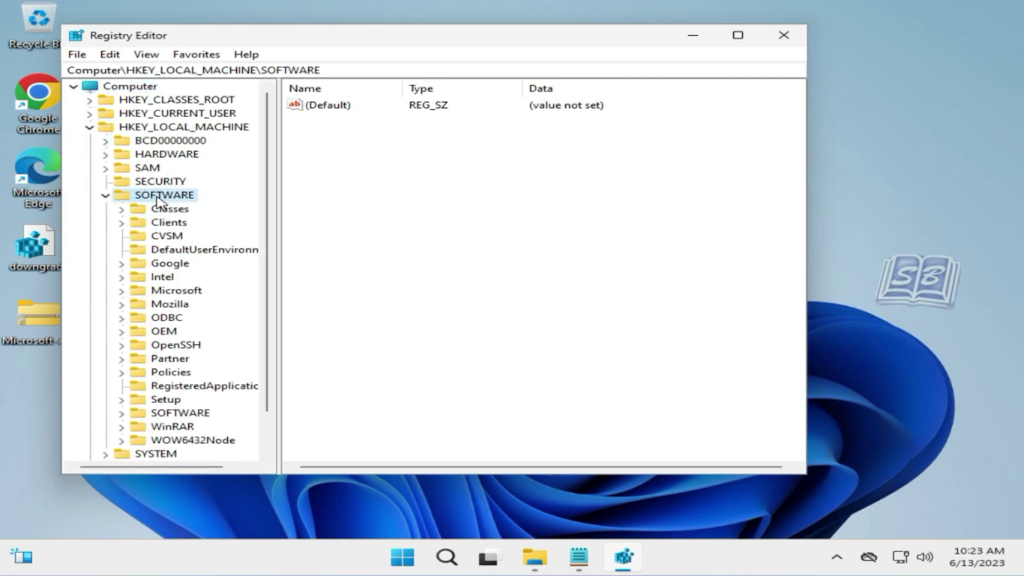
scroll(160, 200, "down", 1)
double_click(170, 248)
scroll(155, 240, "up", 1)
scroll(222, 268, "down", 20)
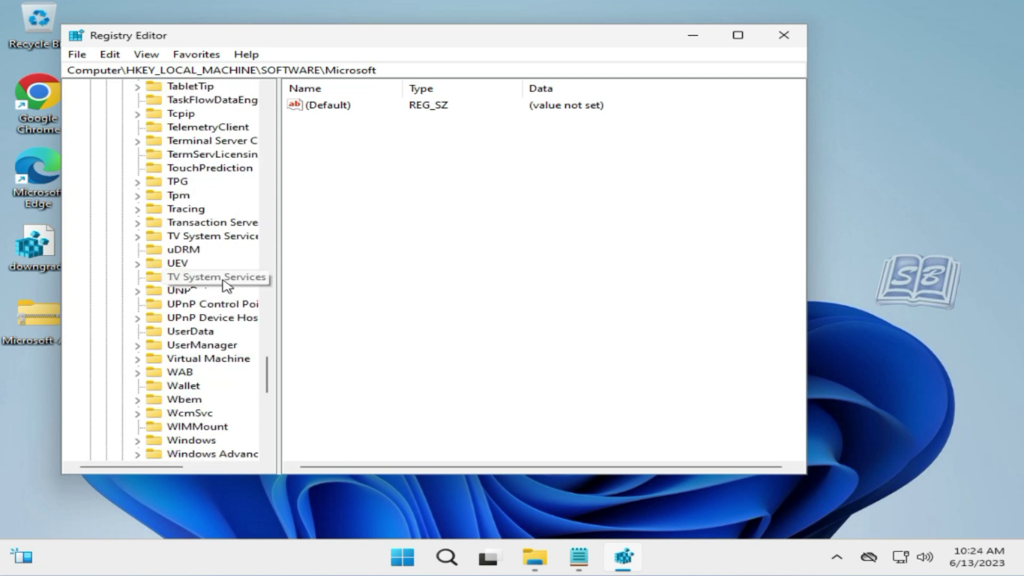
scroll(224, 285, "down", 6)
double_click(206, 344)
double_click(217, 358)
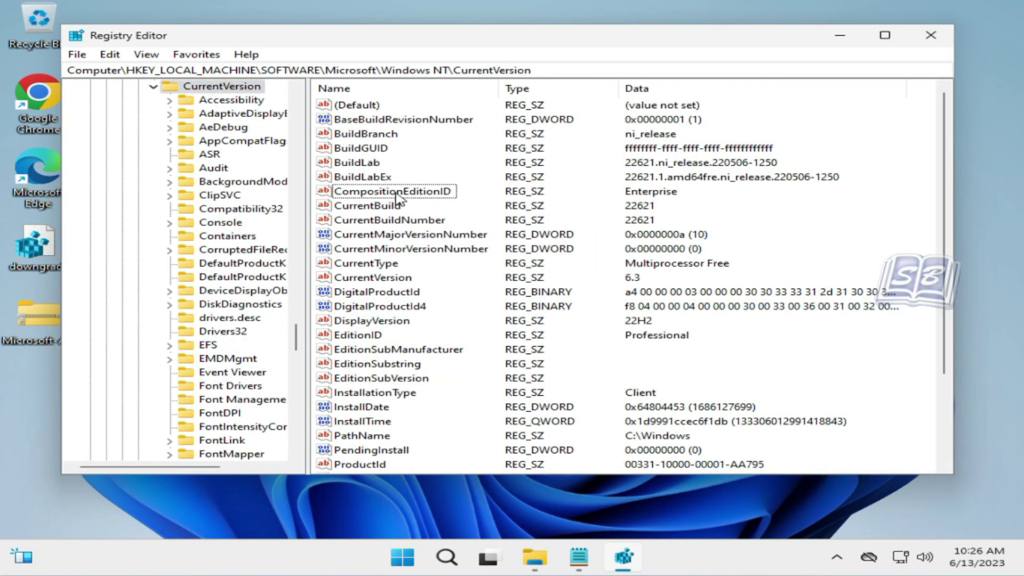
Step: Set both the CompositionEditionID and EditionID values of the CurrentVersion key to Core
double_click(422, 194)
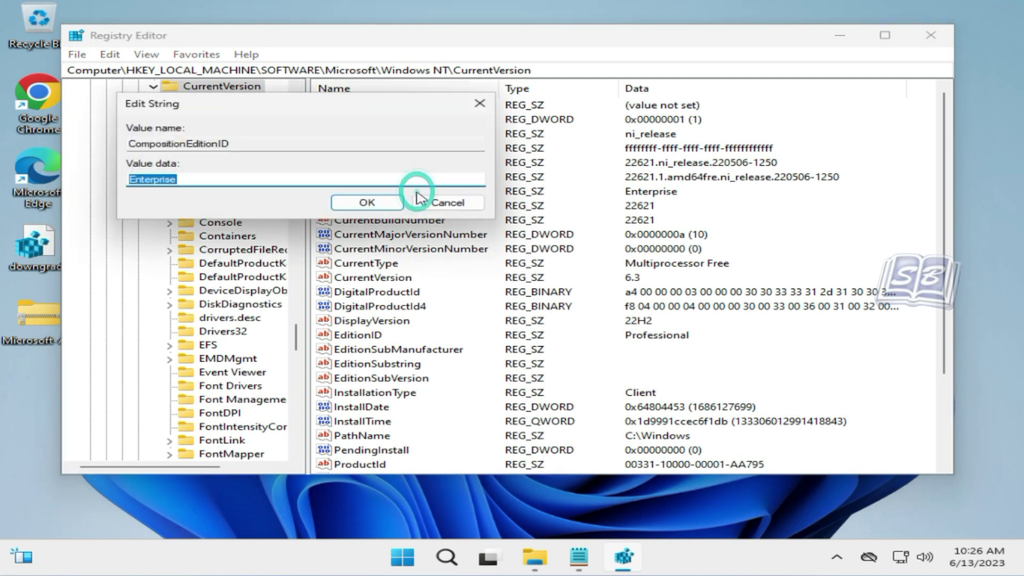
type("Core")
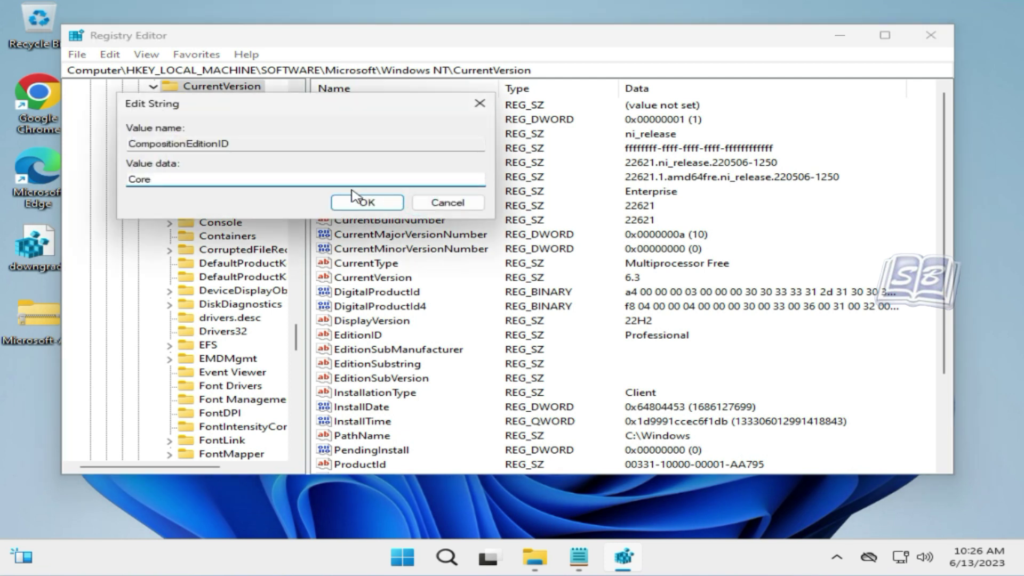
left_click(371, 202)
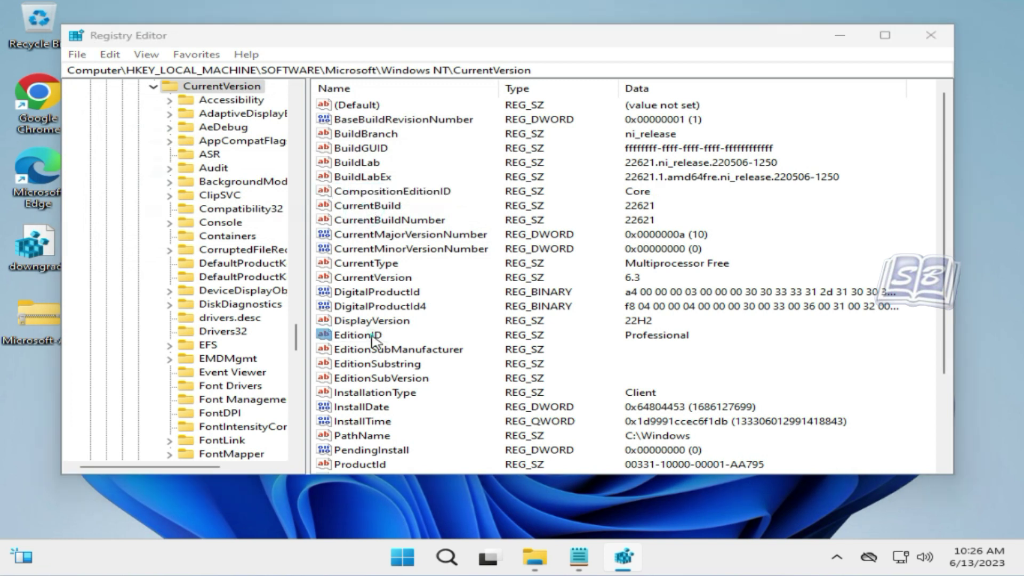
double_click(375, 340)
type("Core")
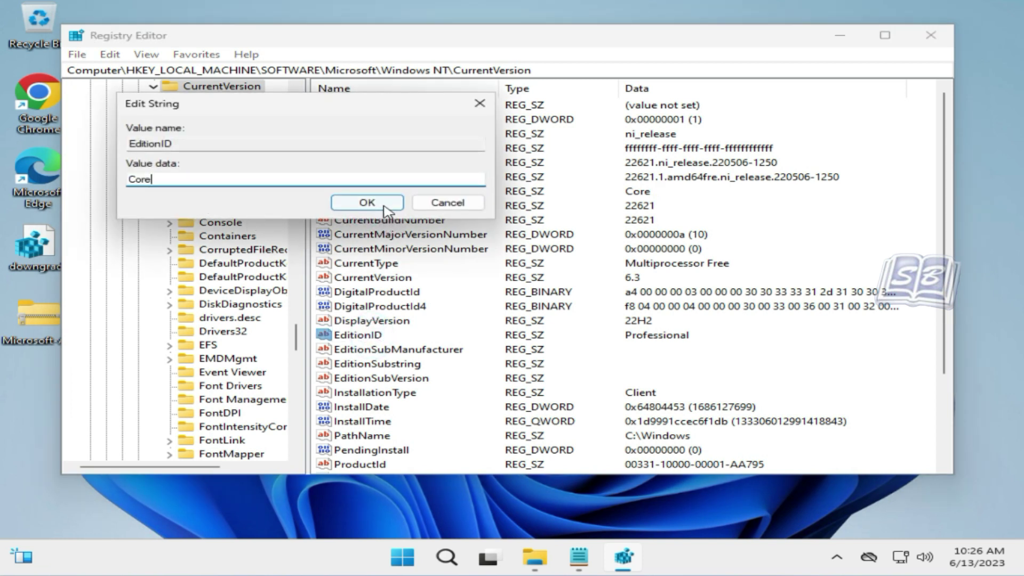
left_click(367, 203)
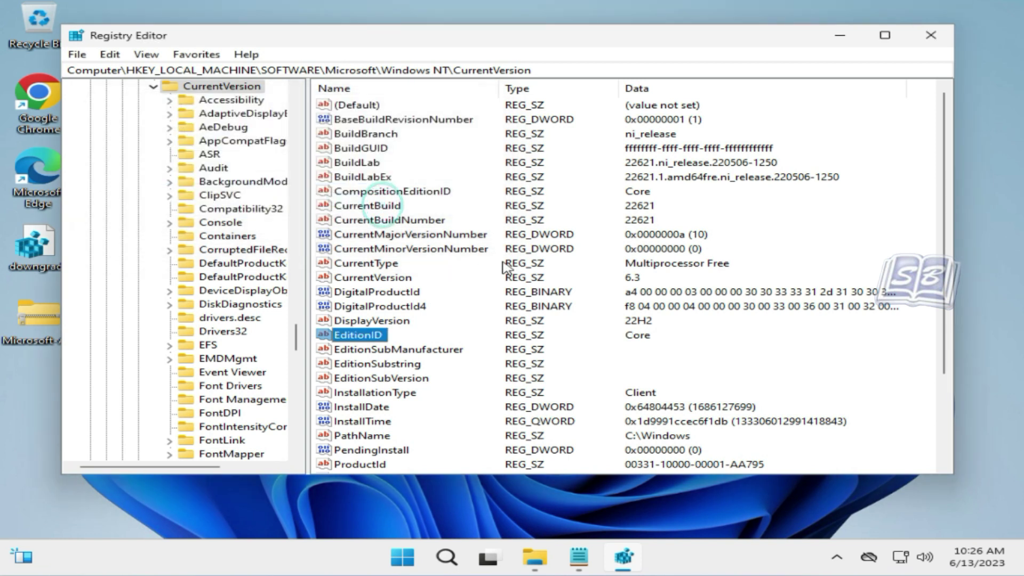
Step: Set the ProductName value of the CurrentVersion key to Windows 10 Home and refresh the registry view
scroll(520, 294, "down", 2)
scroll(520, 294, "down", 1)
left_click(376, 365)
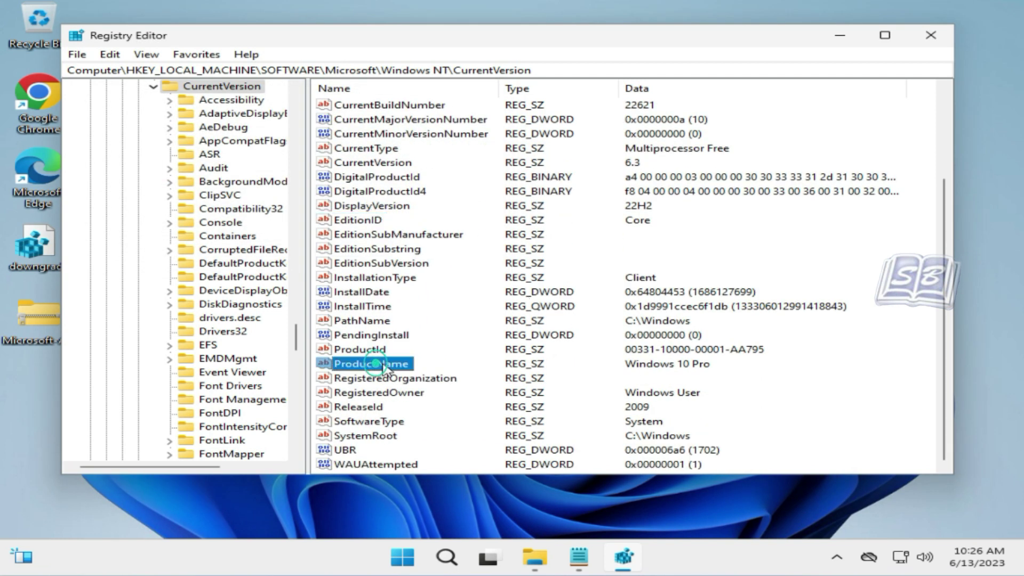
double_click(395, 367)
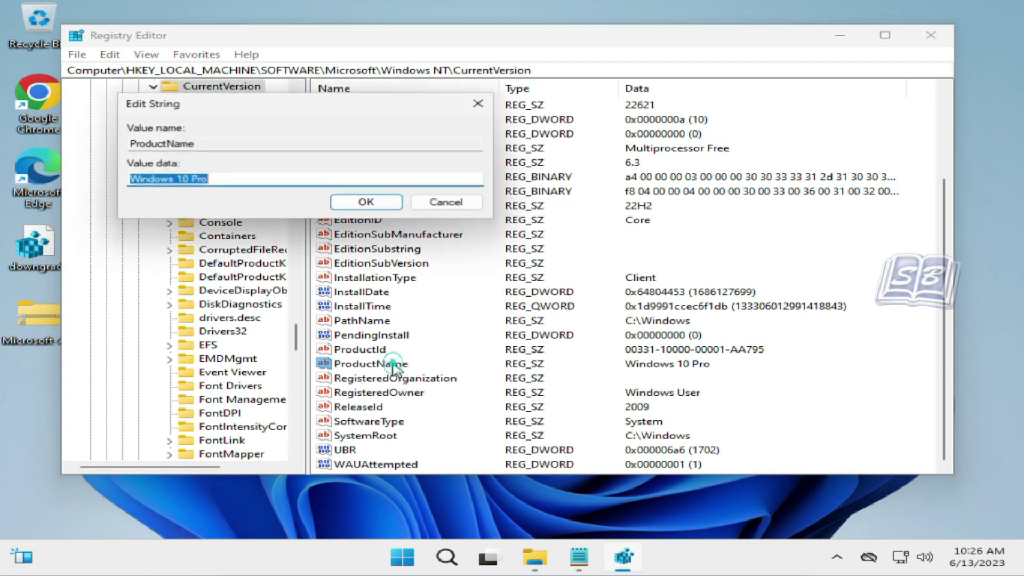
left_click(254, 183)
key("BackSpace")
key("BackSpace")
key("BackSpace")
type("Home")
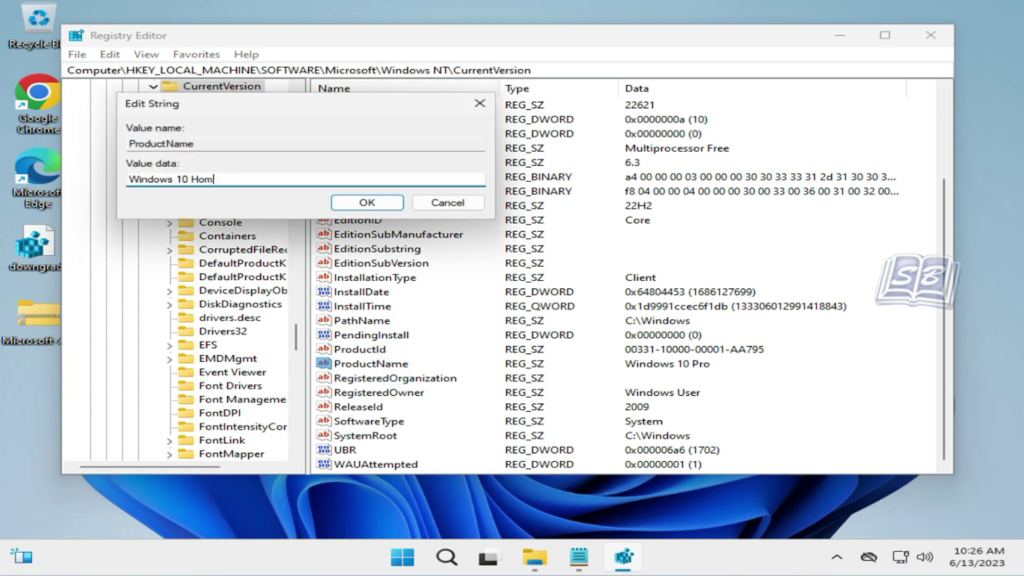
left_click(368, 203)
key("F5")
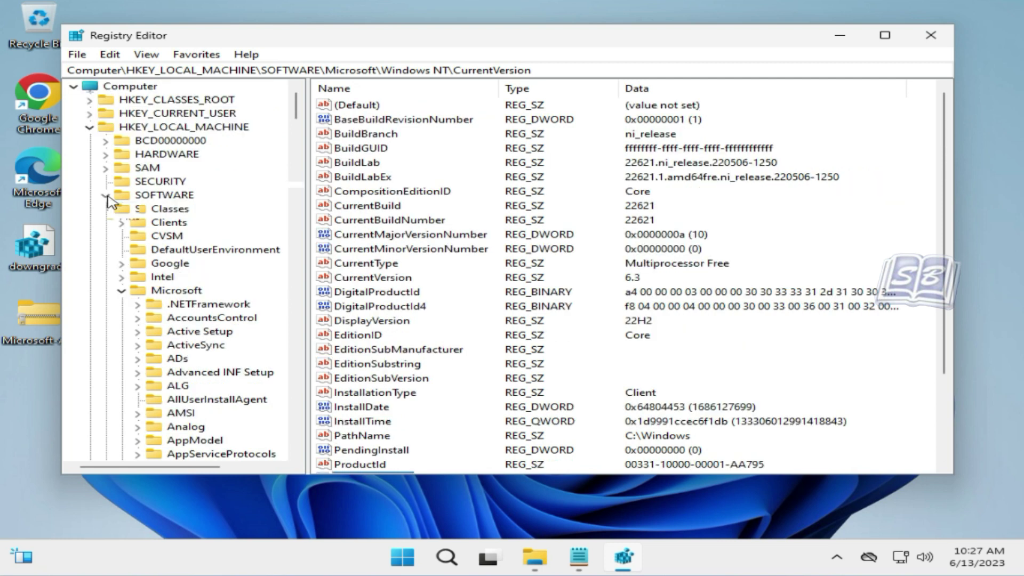
Step: Collapse the registry tree and expand it again down to HKEY_LOCAL_MACHINE\SOFTWARE\WOW6432Node
left_click(106, 196)
left_click(89, 127)
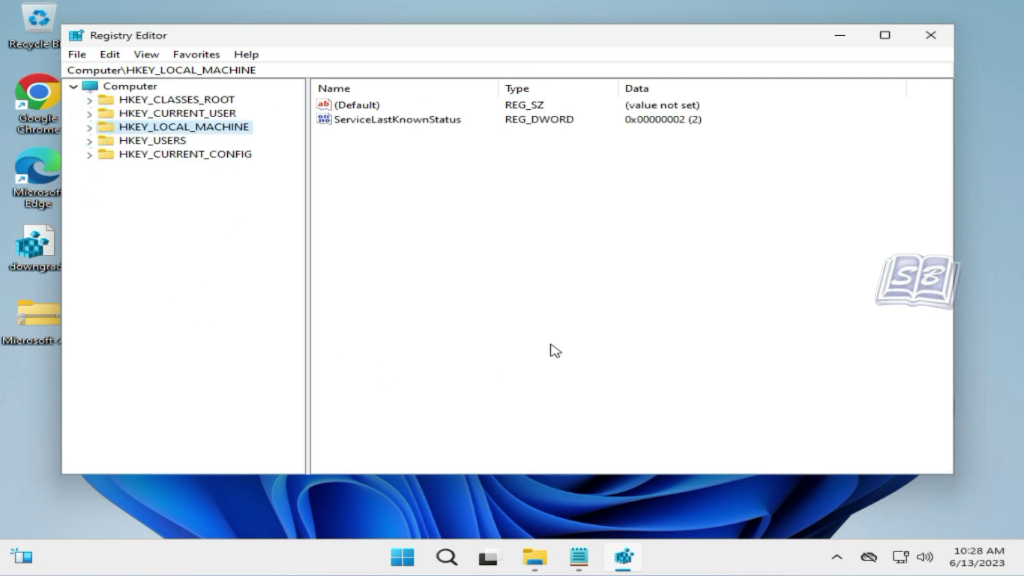
left_click(90, 127)
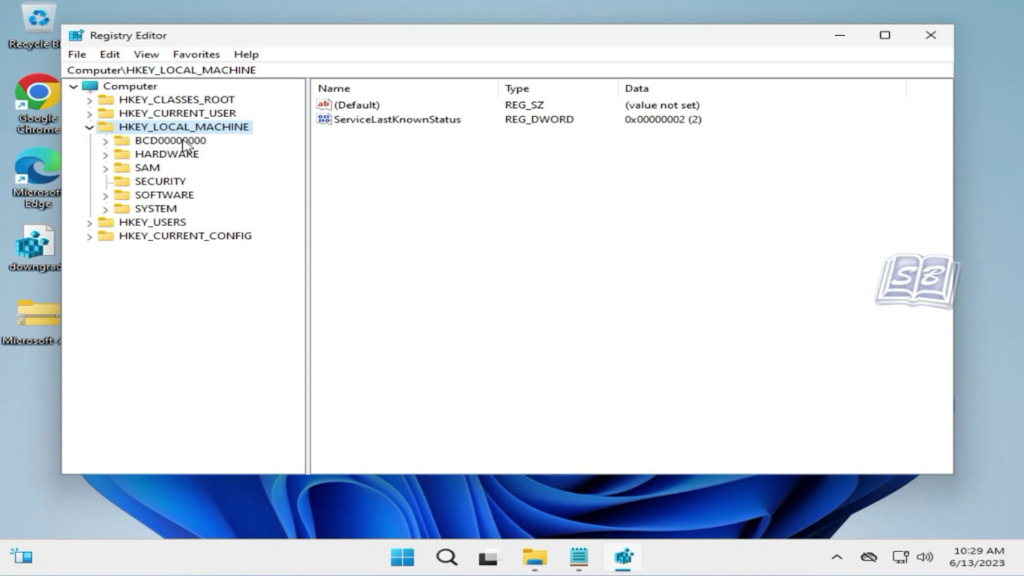
left_click(106, 196)
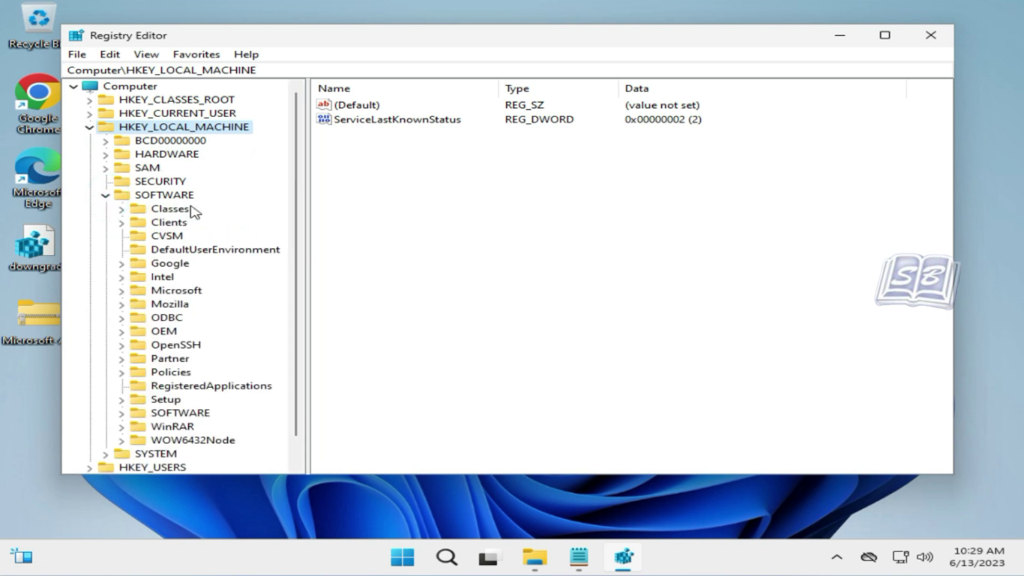
scroll(203, 213, "down", 1)
left_click(122, 414)
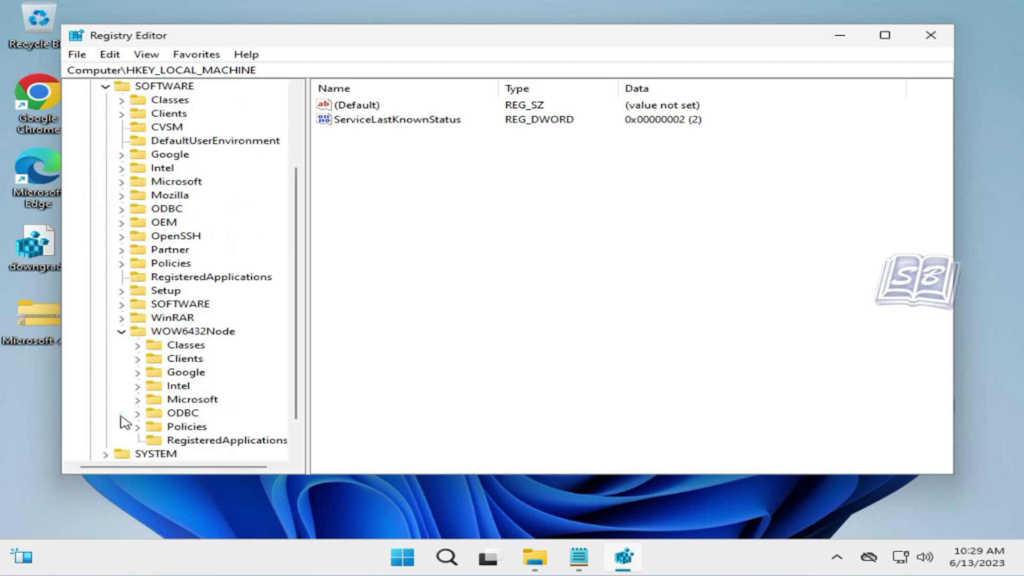
Step: Go to the Microsoft\Windows NT\CurrentVersion key under WOW6432Node
left_click(138, 358)
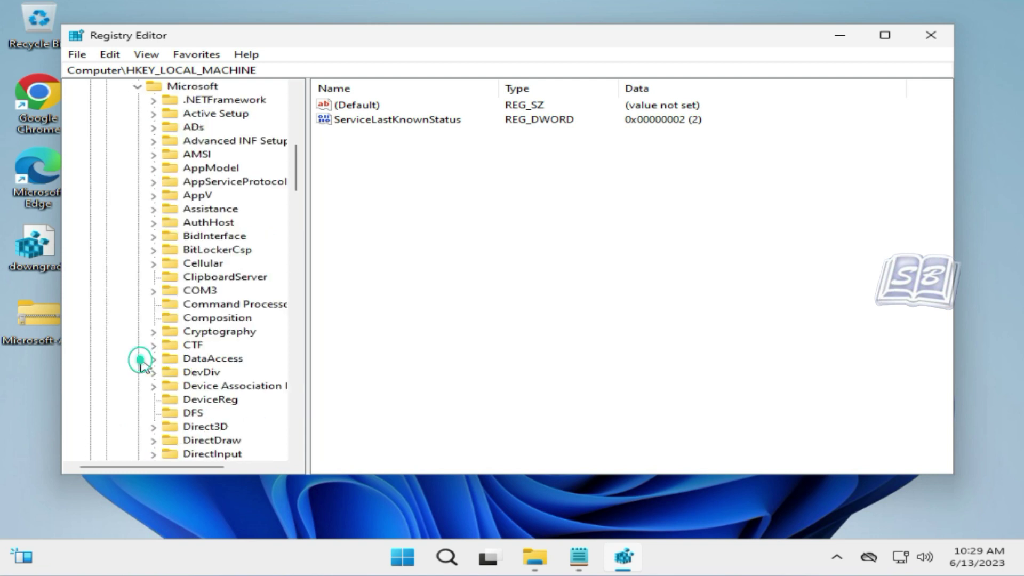
scroll(142, 357, "down", 20)
left_click(162, 389)
left_click(153, 385)
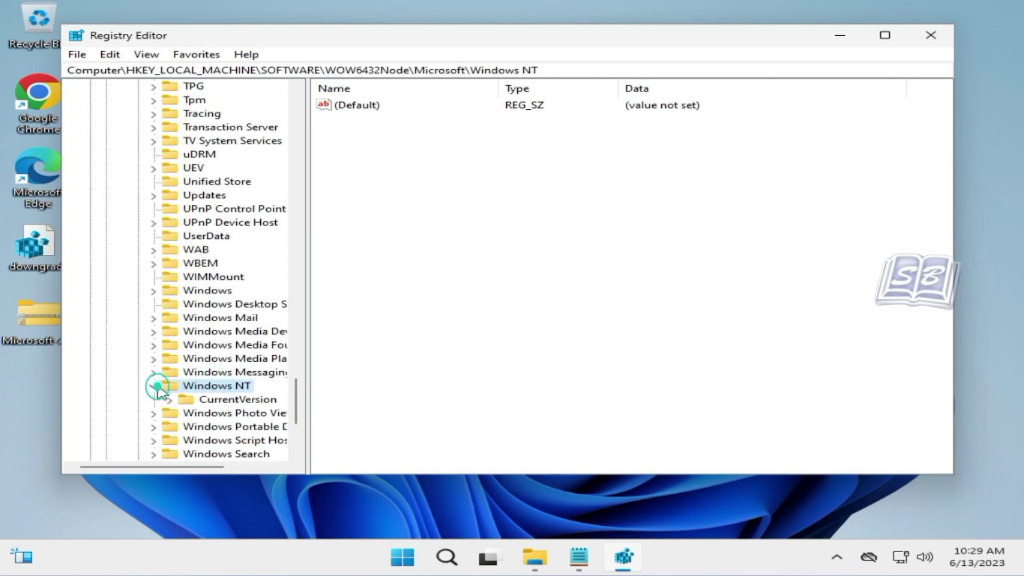
scroll(181, 381, "down", 1)
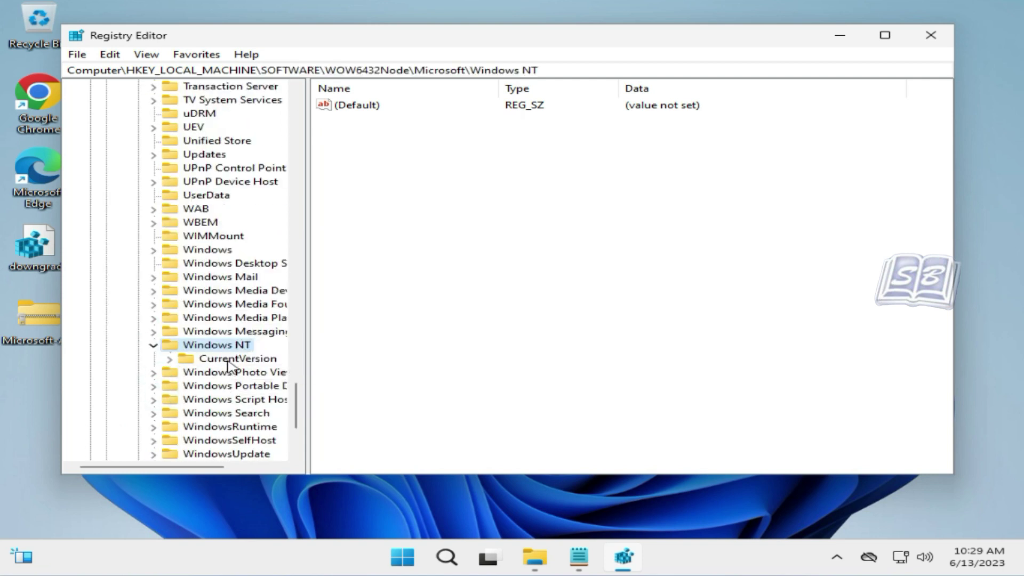
double_click(229, 361)
scroll(229, 363, "up", 3)
Step: Set both the CompositionEditionID and EditionID values of the WOW6432Node CurrentVersion key to Core
left_click(438, 193)
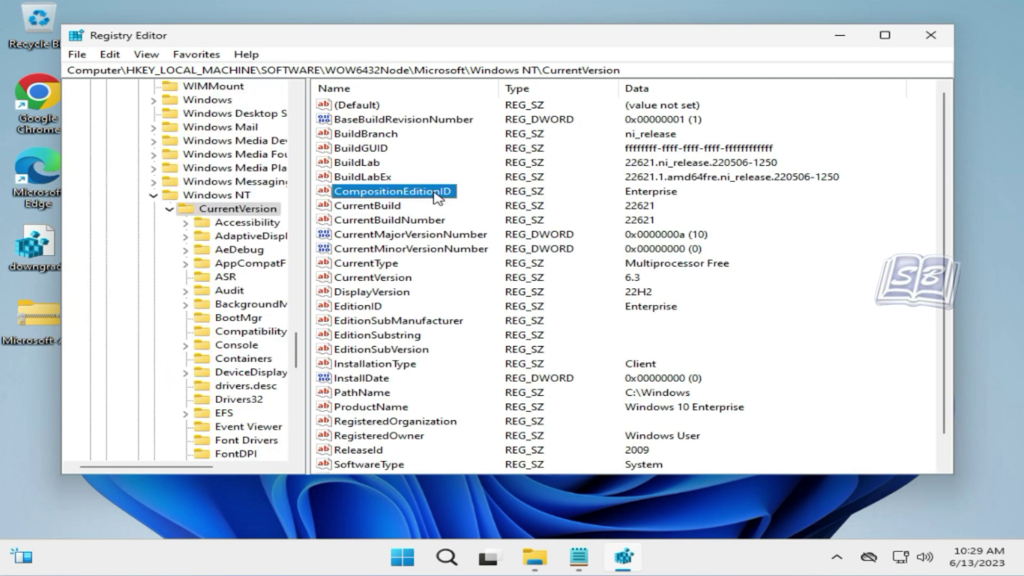
double_click(422, 190)
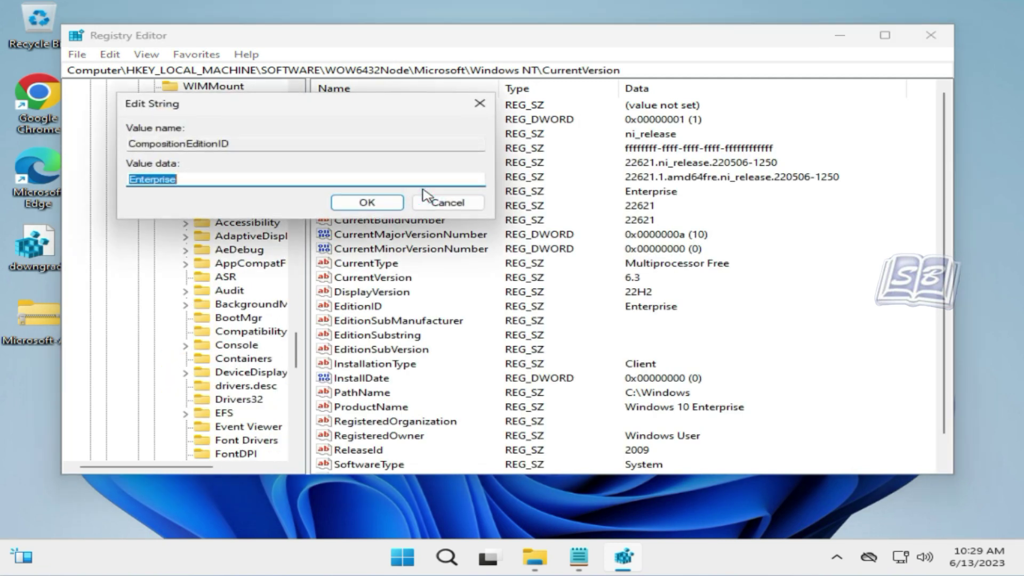
type("Core")
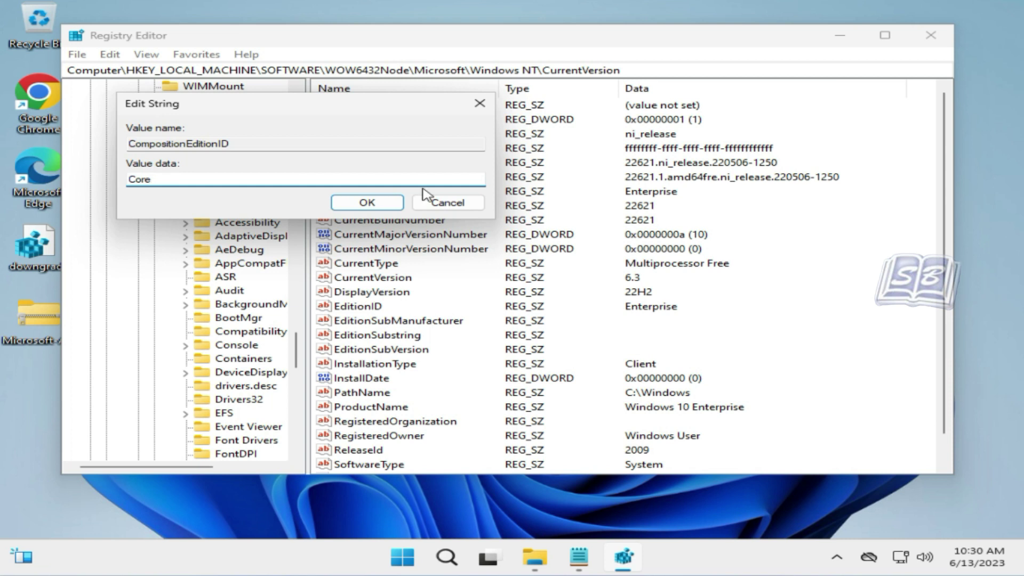
left_click(367, 204)
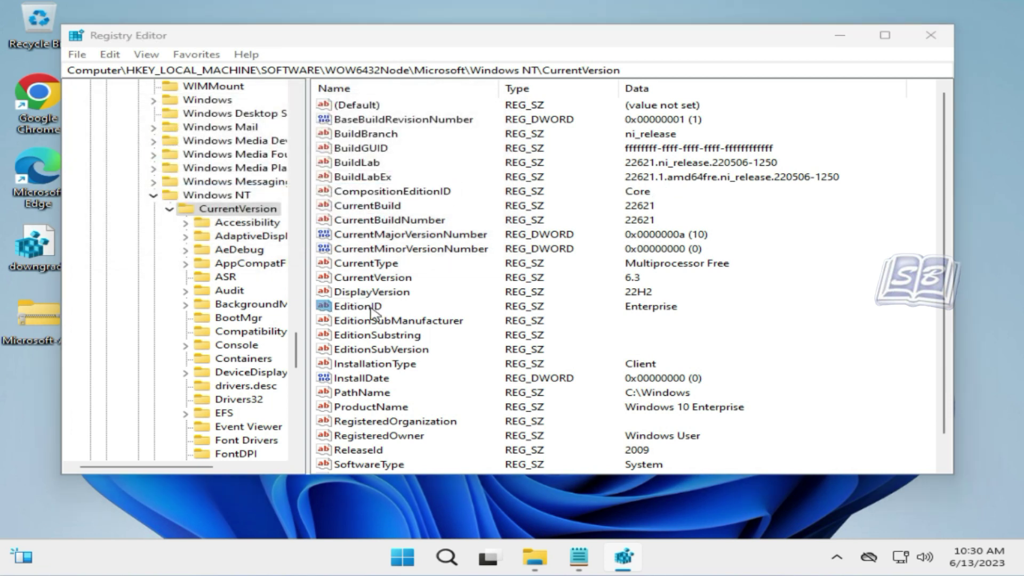
double_click(371, 308)
type("Core")
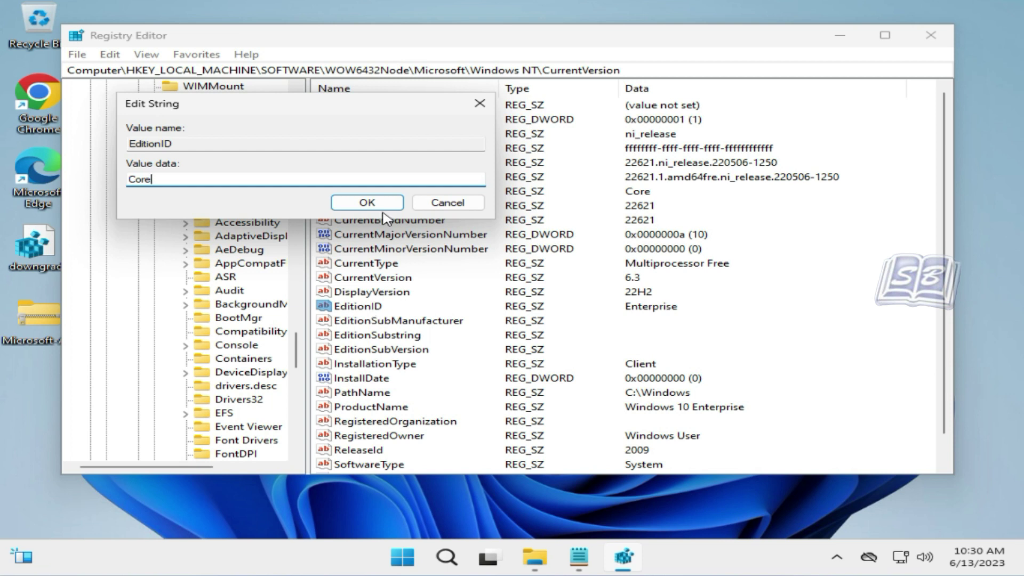
left_click(367, 203)
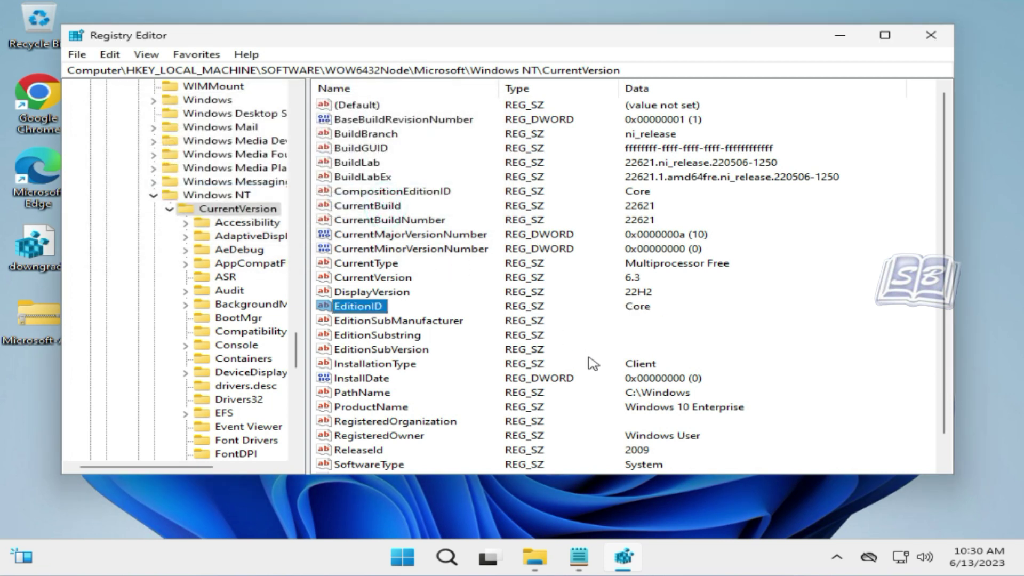
Step: Set the ProductName value of the WOW6432Node CurrentVersion key to Windows 10 Home and close the Registry Editor
scroll(592, 363, "down", 1)
double_click(395, 380)
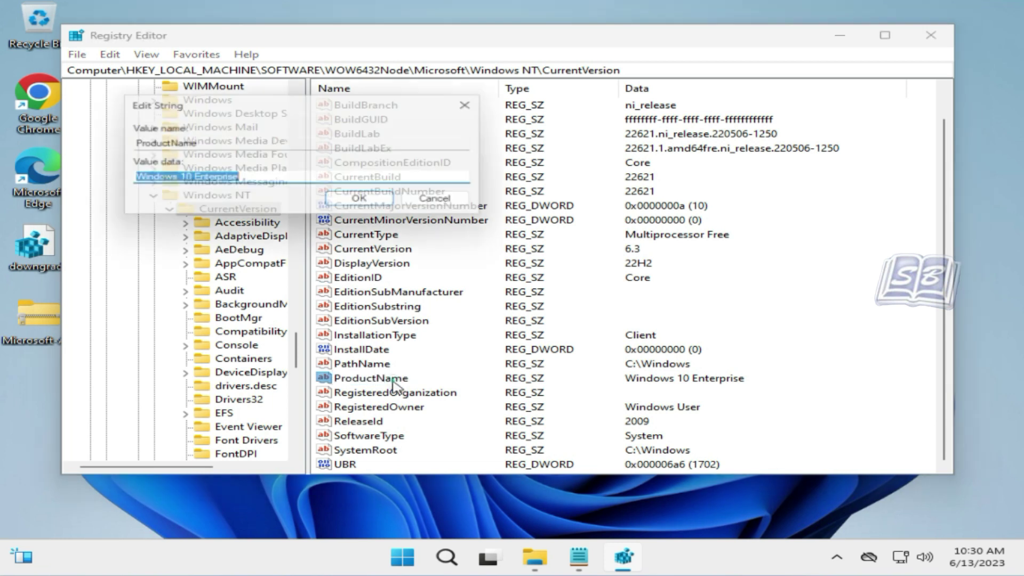
left_click(229, 179)
double_click(229, 179)
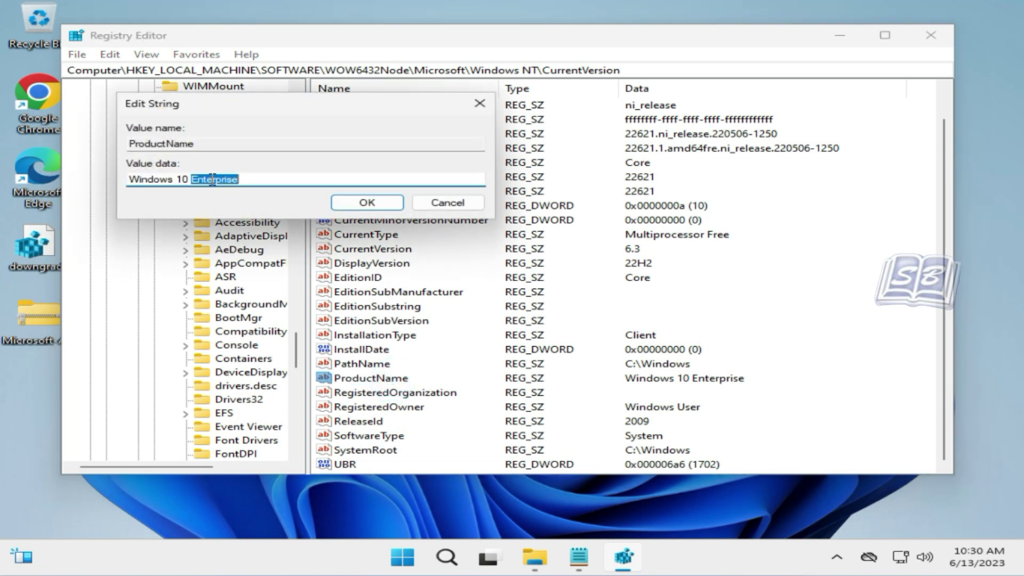
type("Home")
left_click(355, 205)
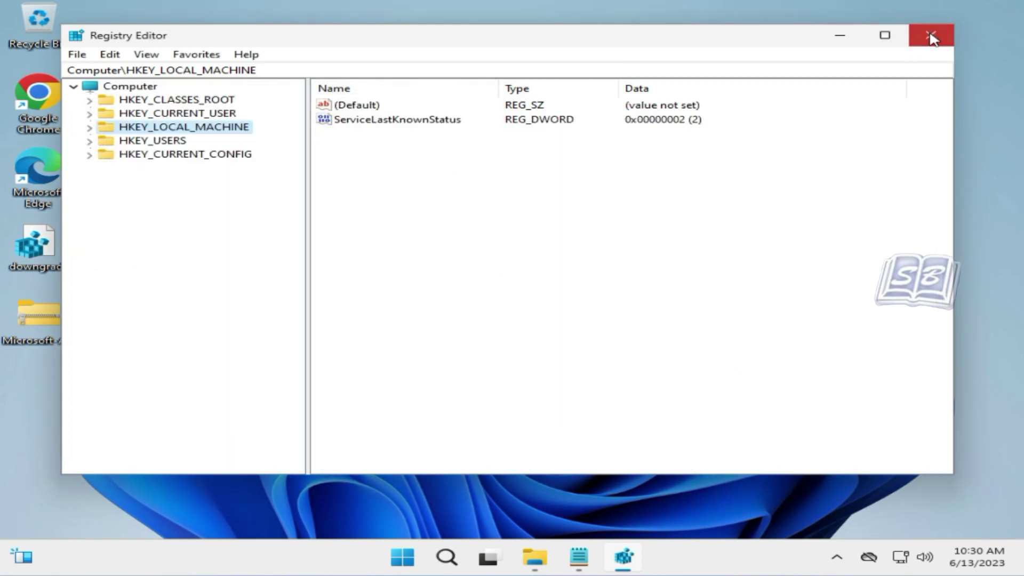
left_click(931, 35)
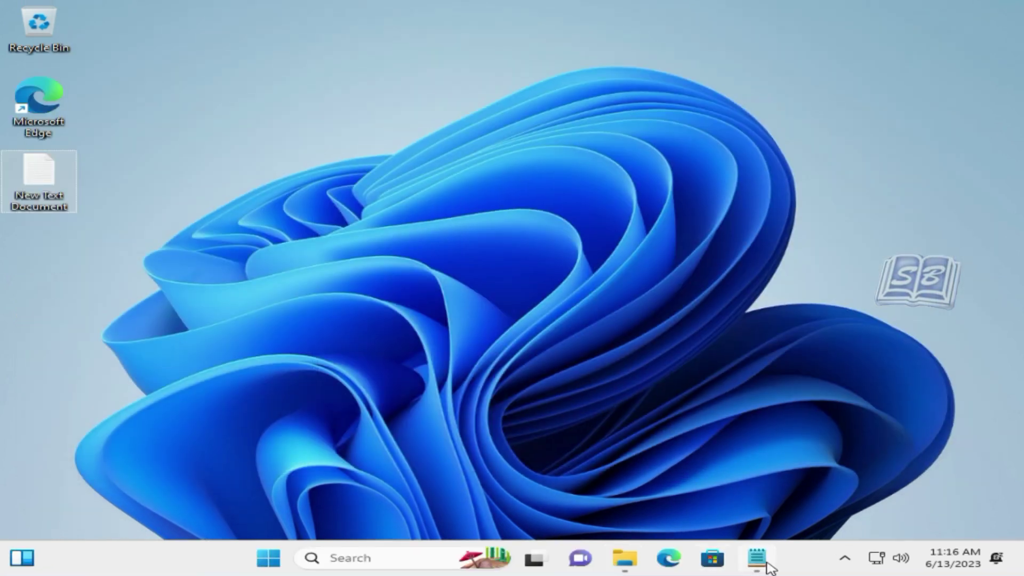
Step: Copy the entire registry script from the Downgrade_to_Windows11-Home file in Notepad
left_click(767, 564)
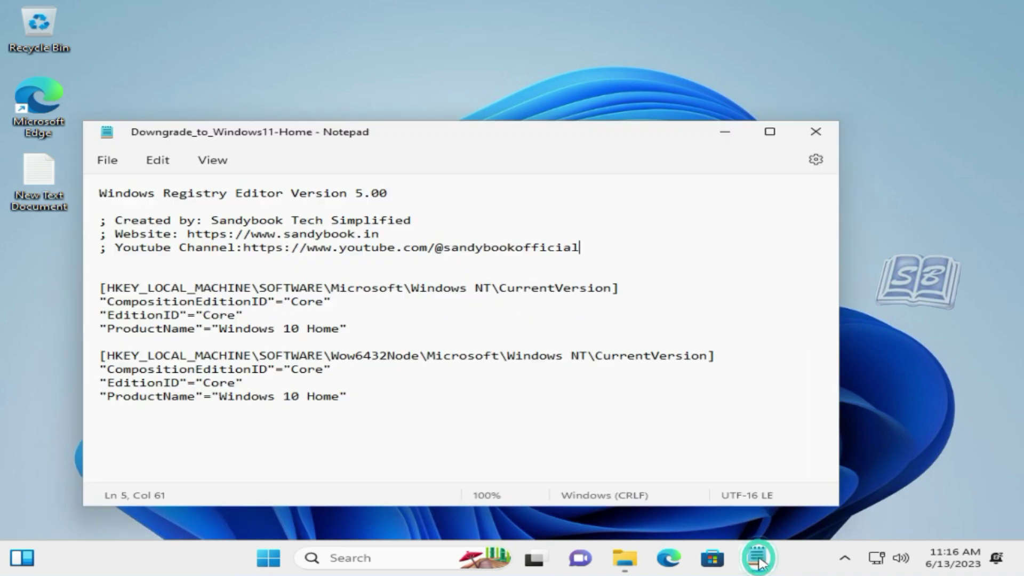
left_click_drag(359, 398, 75, 189)
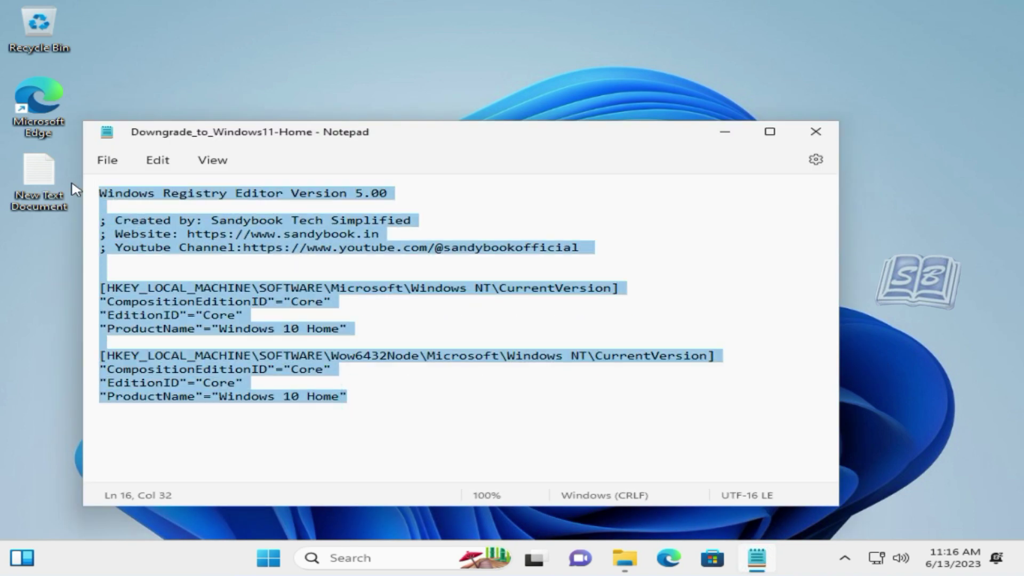
right_click(202, 242)
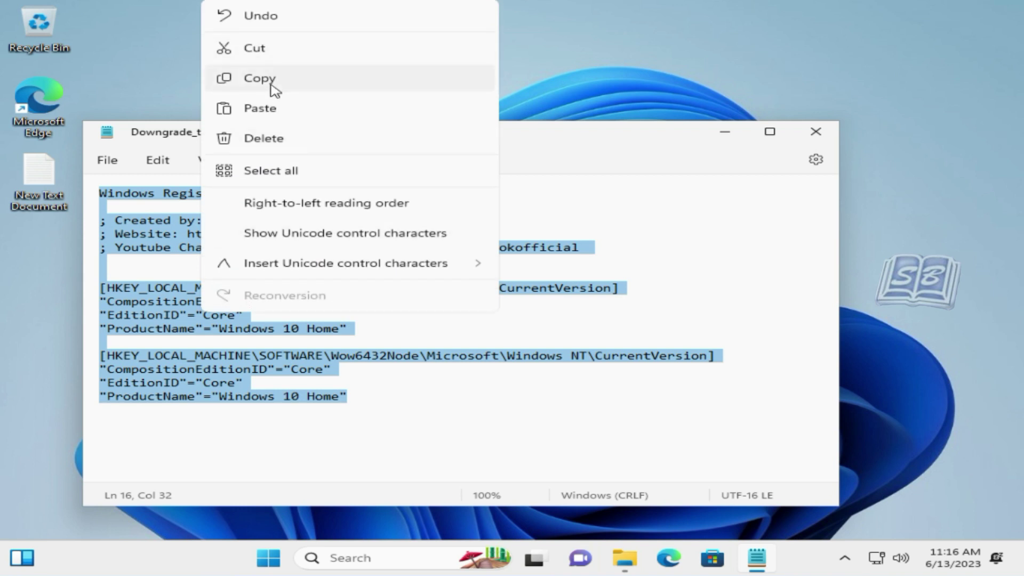
left_click(270, 85)
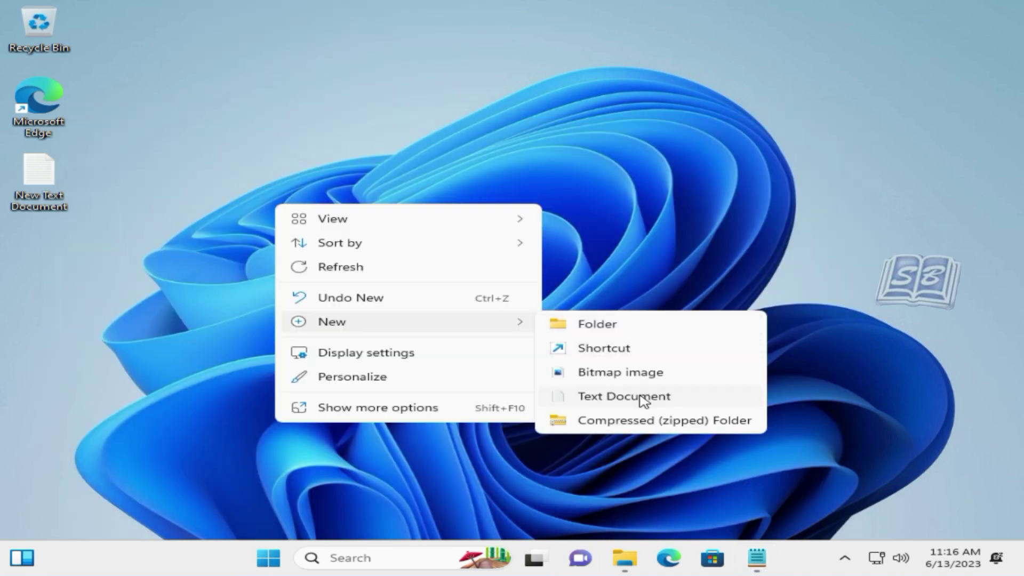
Step: Create a new text document on the desktop and paste the copied registry script into it
left_click(642, 396)
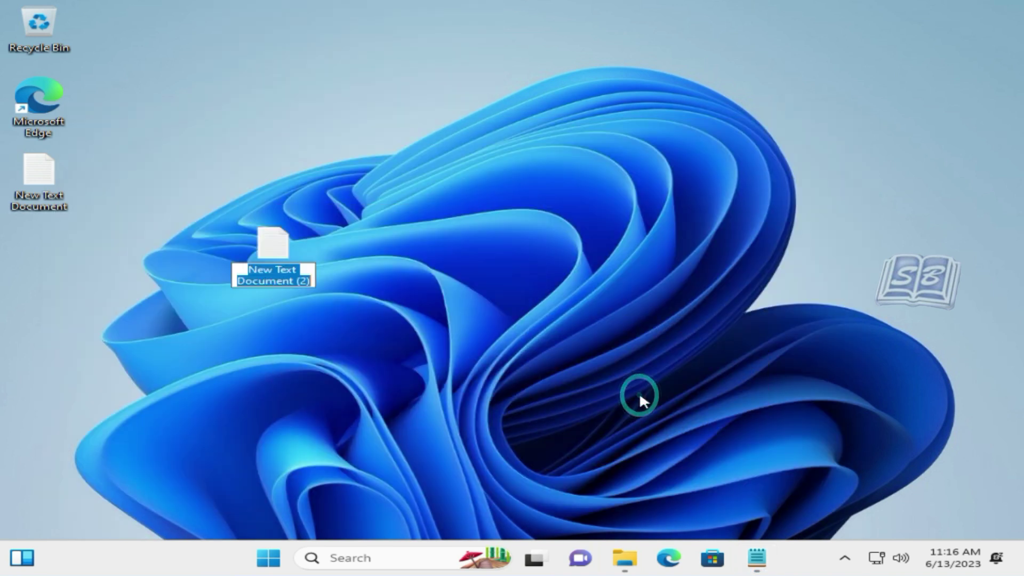
key("Return")
double_click(275, 248)
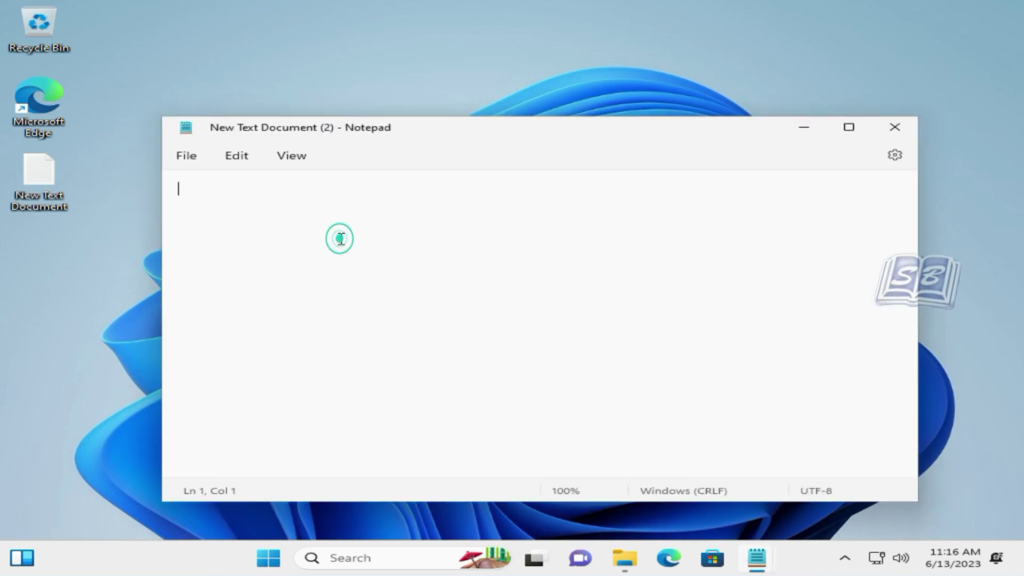
key("ctrl+v")
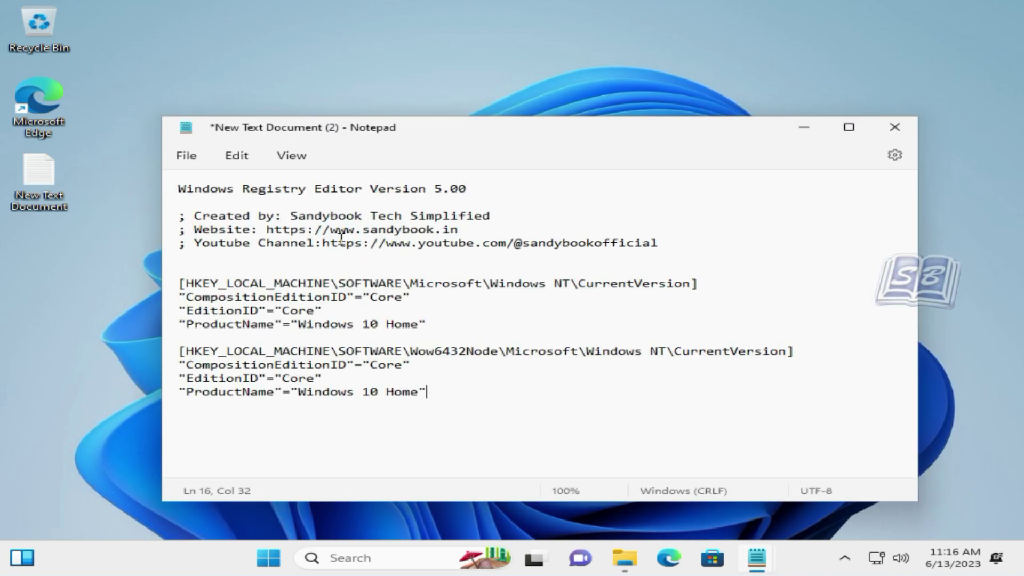
Step: Save the pasted registry script to the Desktop as Downgrade.reg
left_click(188, 159)
left_click(236, 284)
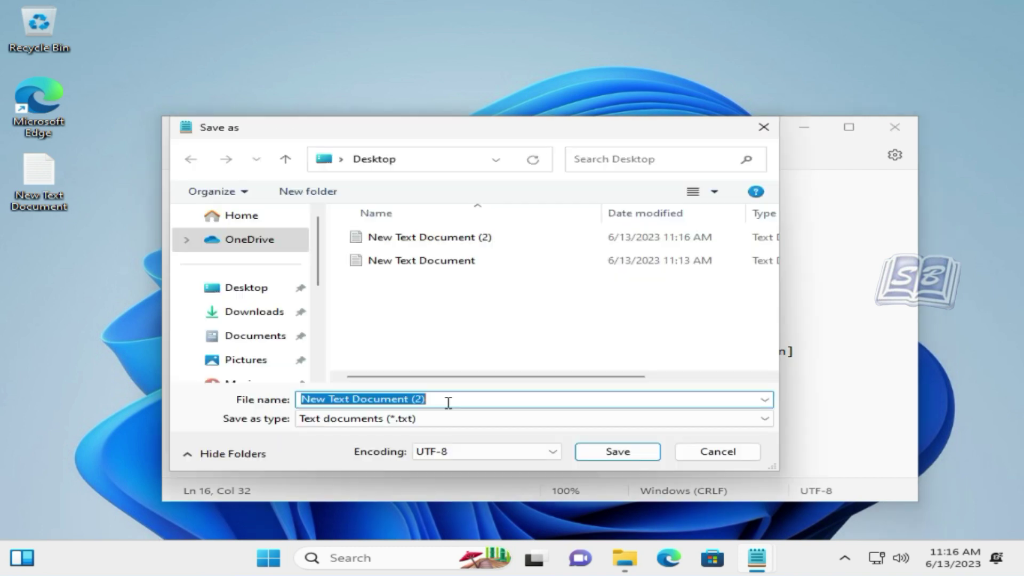
left_click(254, 292)
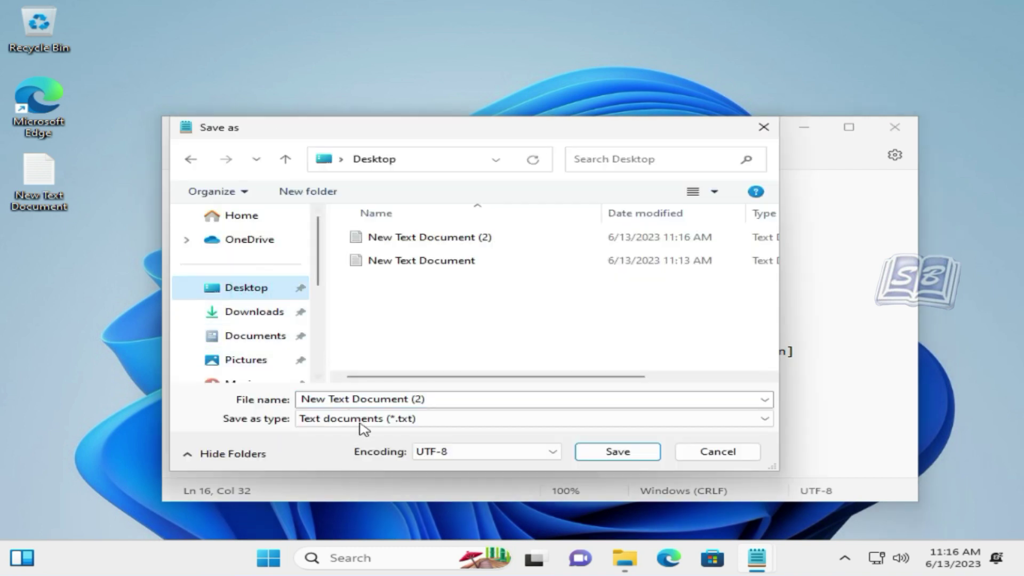
left_click(363, 400)
type("Downgrade.reg")
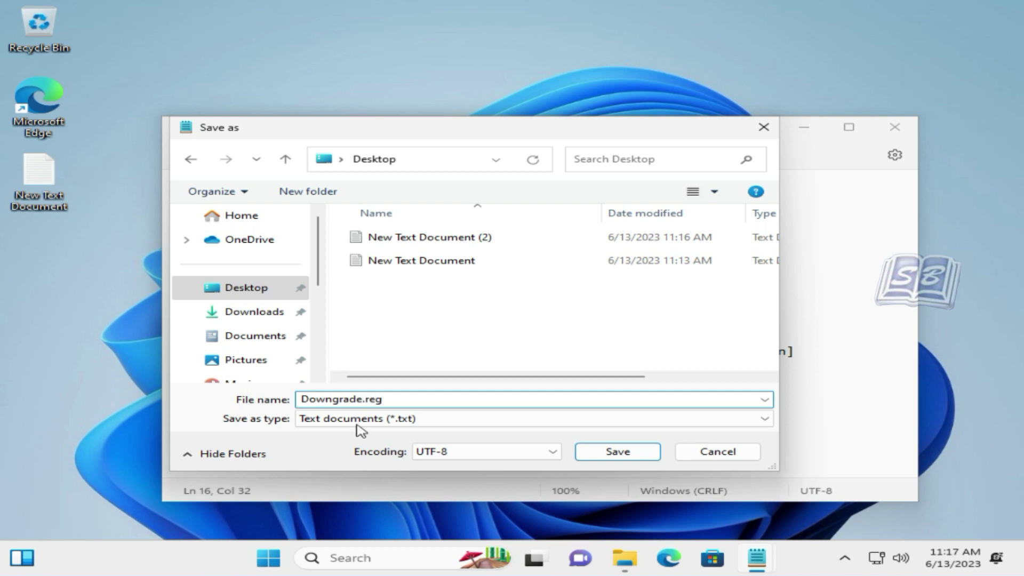
left_click_drag(362, 399, 397, 399)
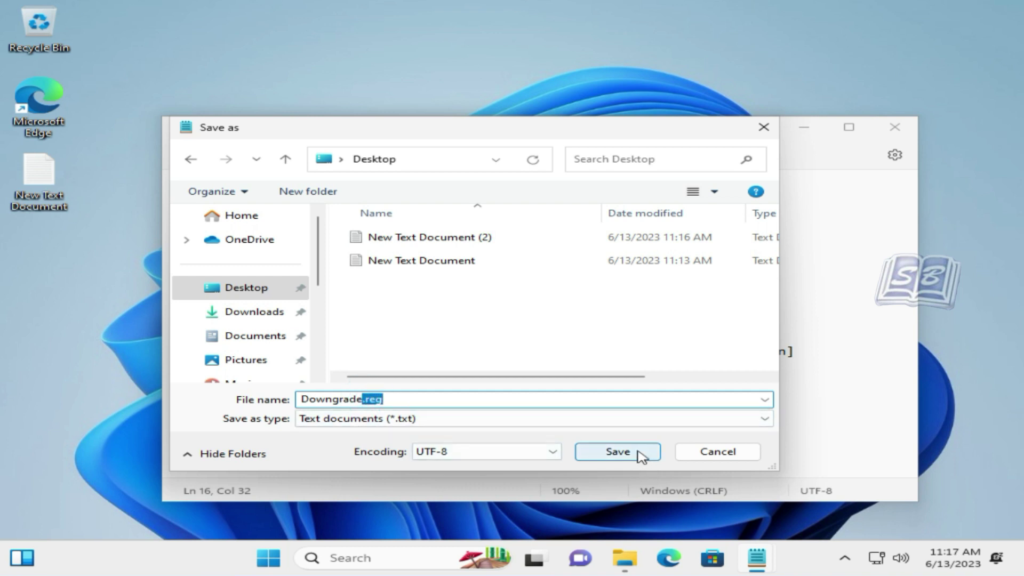
left_click(618, 452)
Step: Minimize Notepad and merge the Downgrade.reg file from the desktop into the registry, accepting the prompts
left_click(804, 127)
double_click(38, 248)
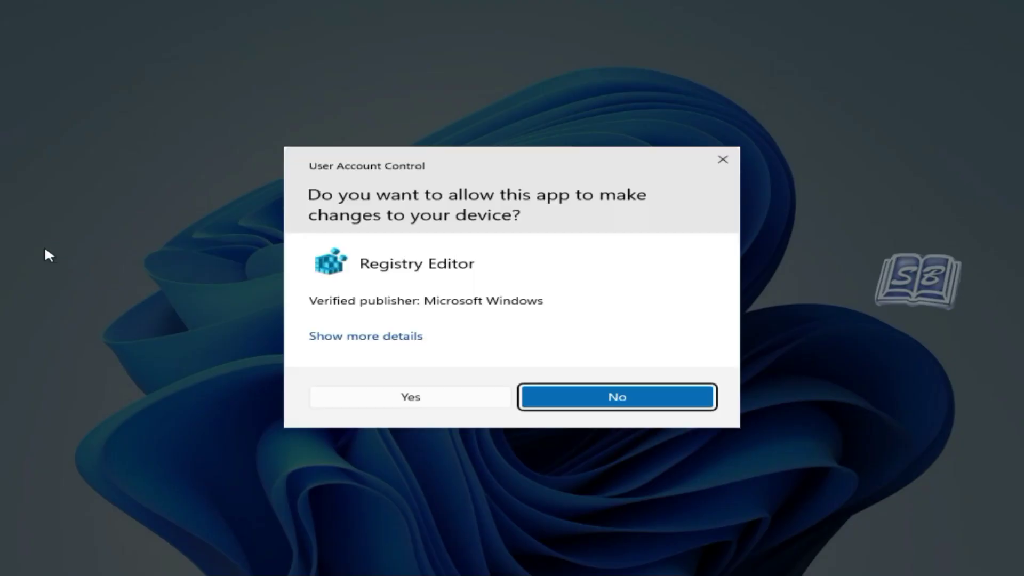
left_click(405, 398)
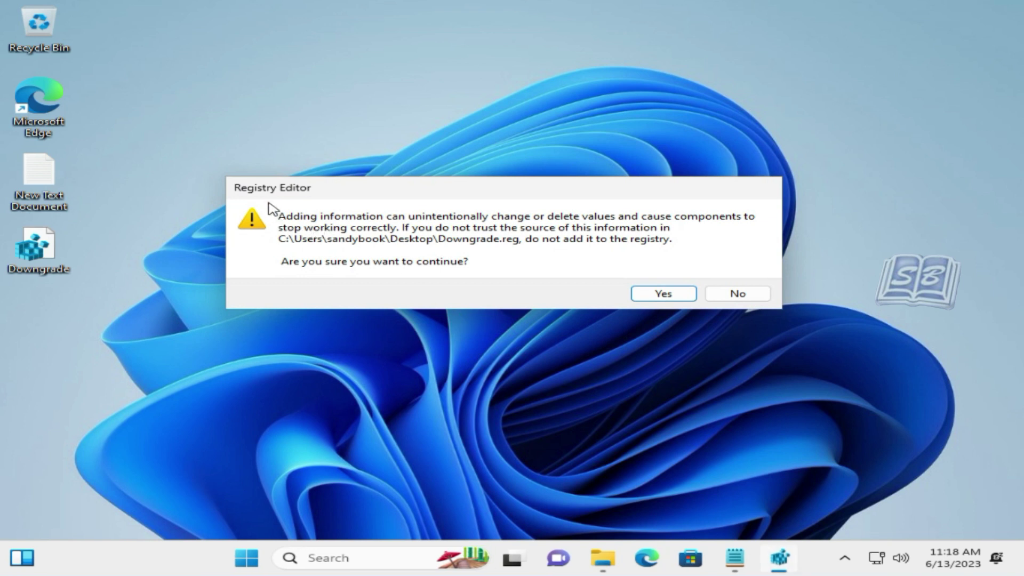
left_click(660, 294)
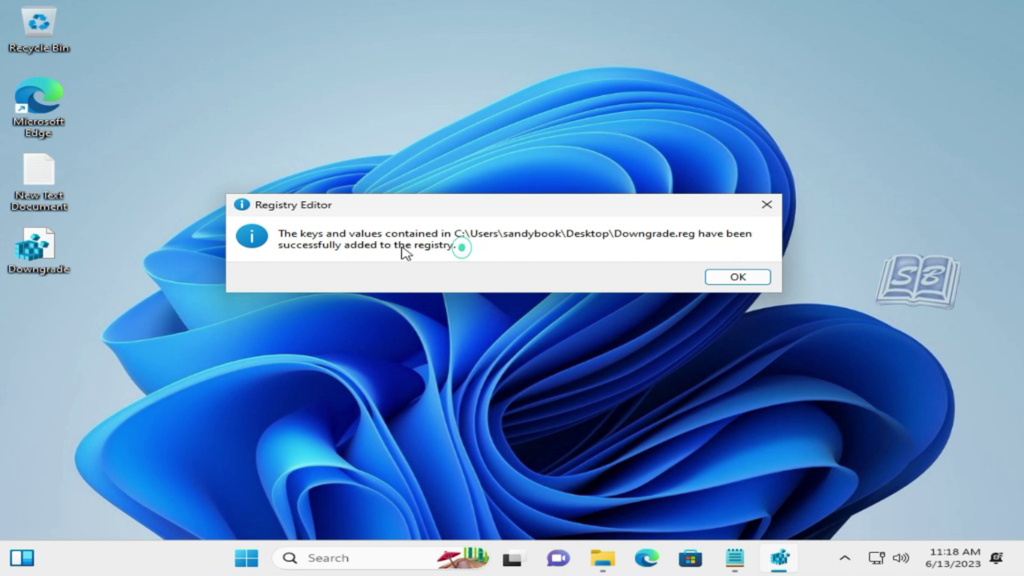
left_click(721, 278)
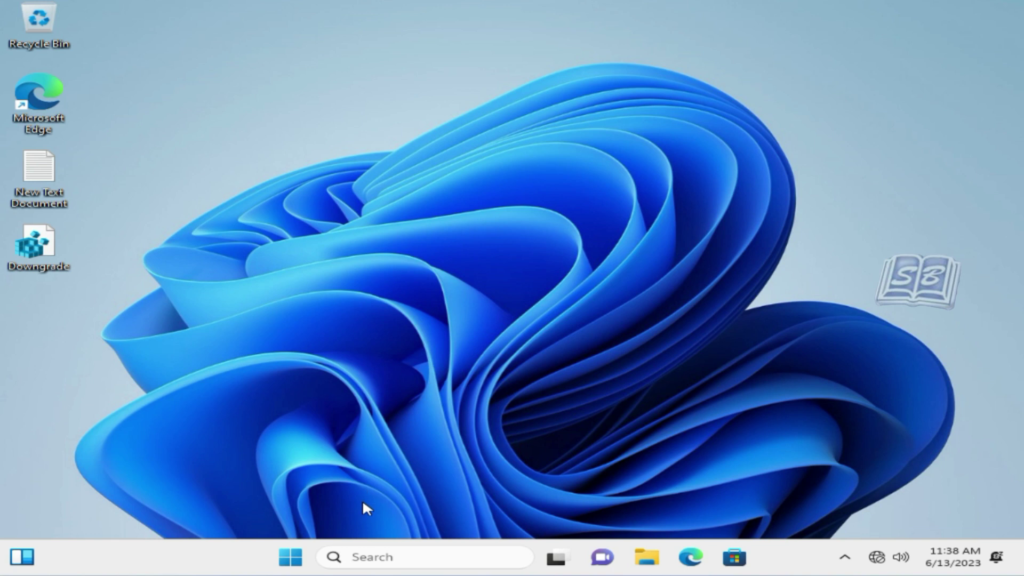
Step: Check the Windows edition in the Windows specifications on the System > About page of Settings
left_click(292, 566)
left_click(748, 160)
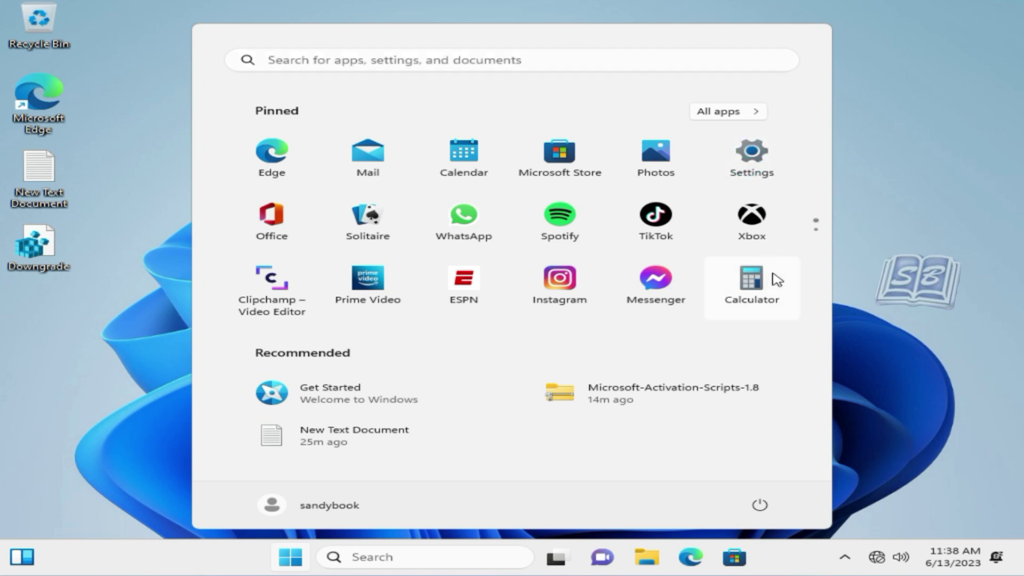
scroll(670, 322, "down", 5)
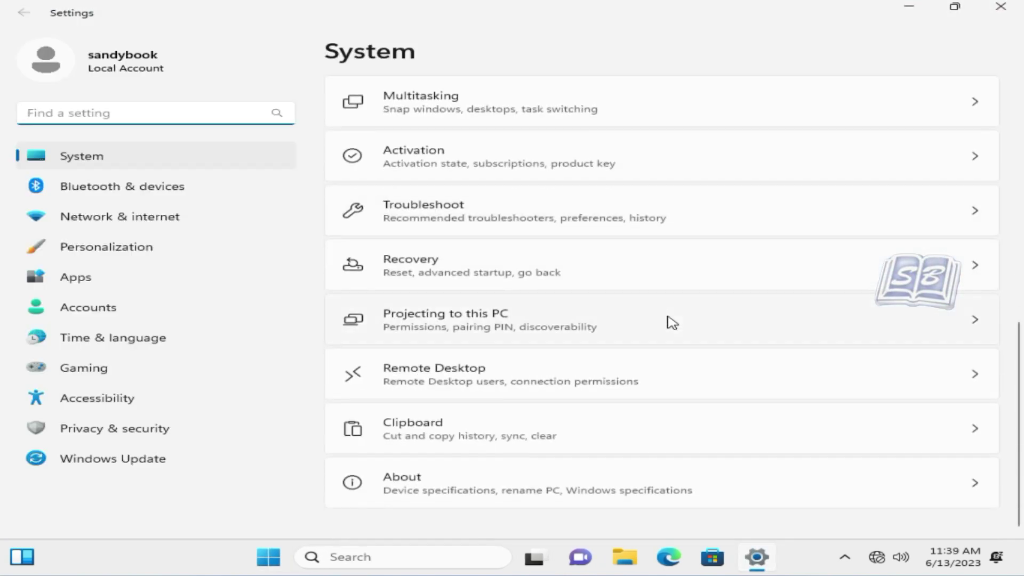
left_click(608, 489)
scroll(616, 385, "down", 3)
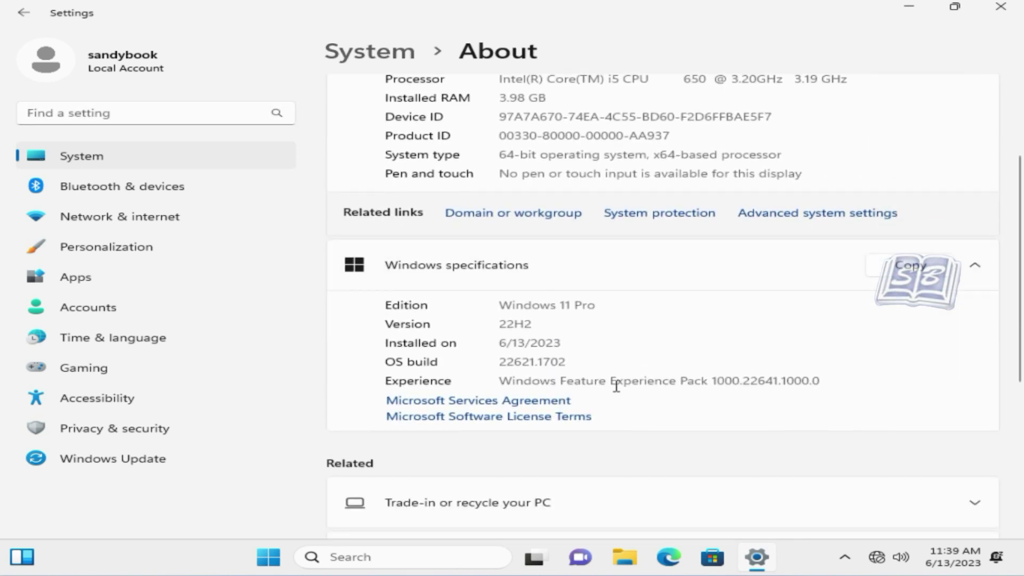
Step: Run setup from the Win11_22H2_English_x64v2 folder, choosing Not right now for updates and opting out of helping make the installation better
left_click_drag(504, 305, 600, 305)
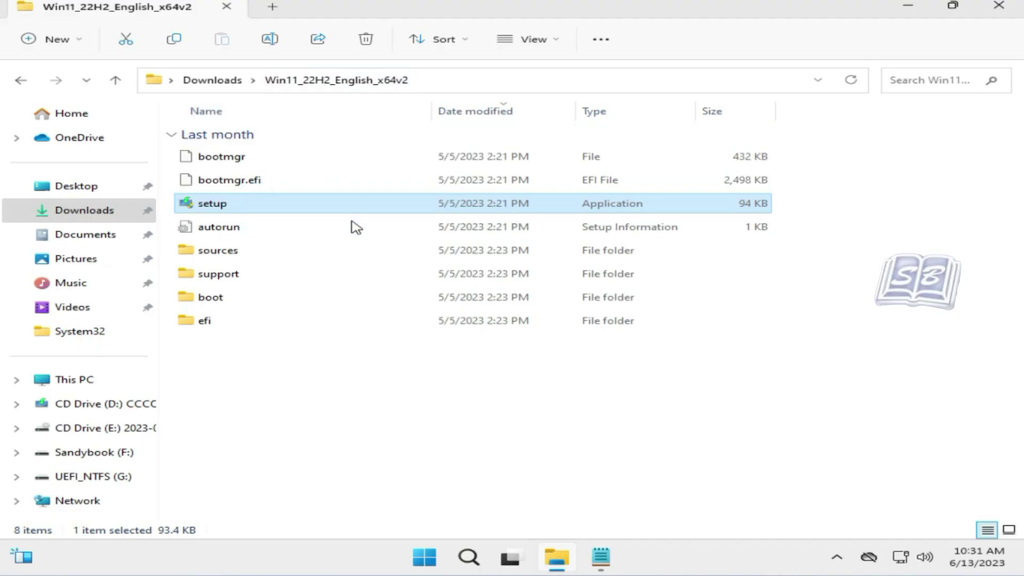
double_click(352, 207)
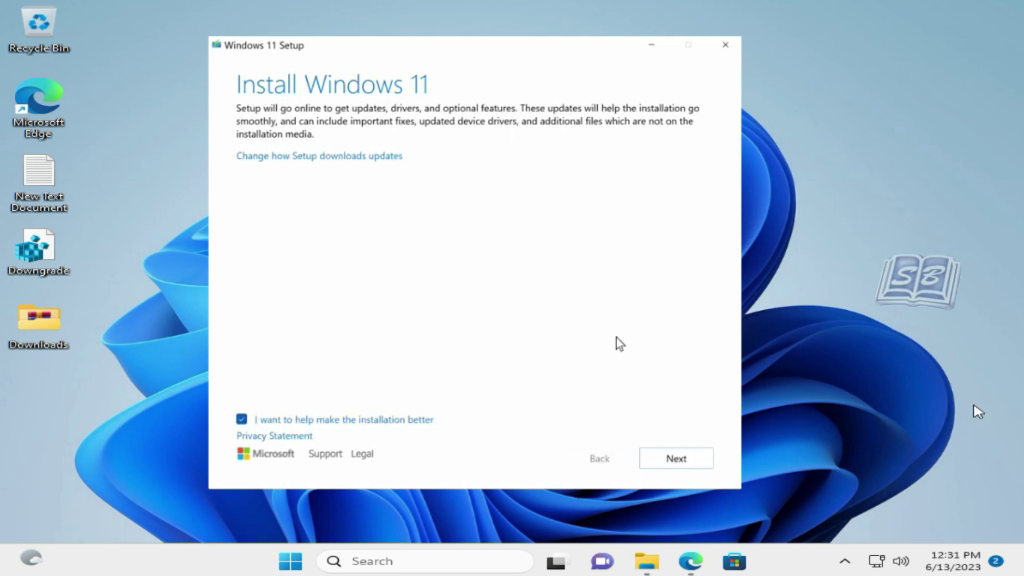
left_click(286, 160)
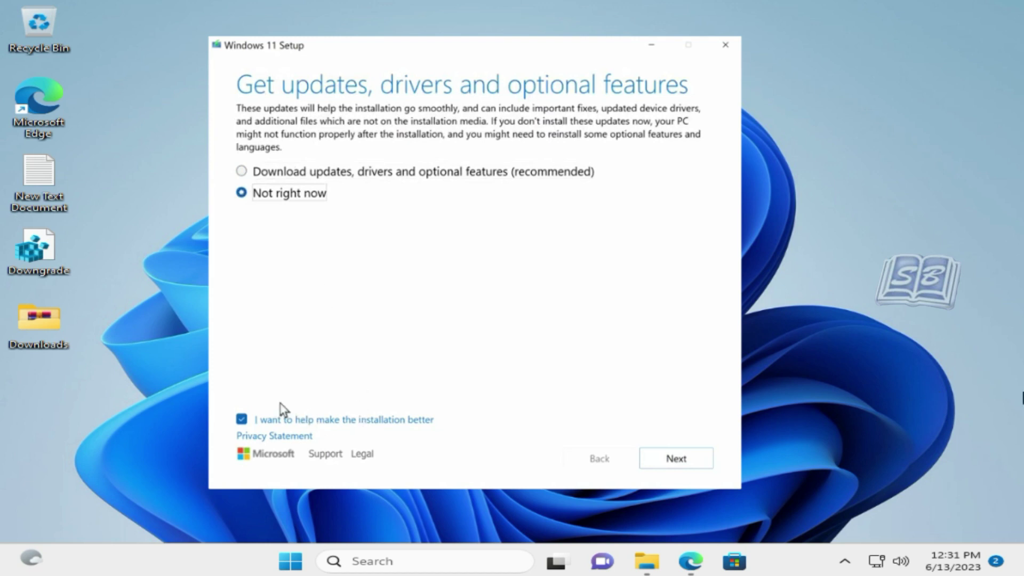
left_click(243, 421)
left_click(652, 459)
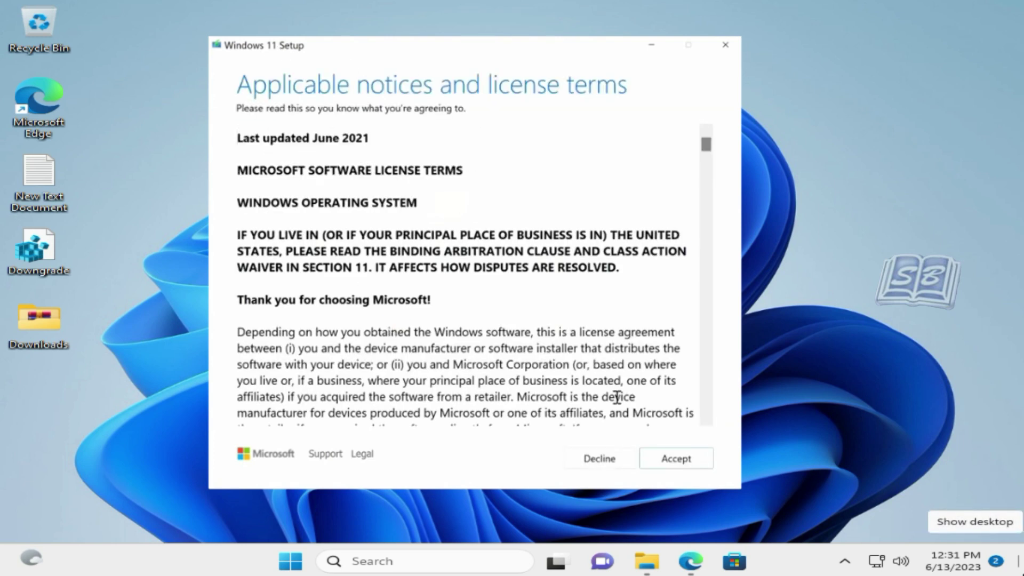
Step: Accept the license terms and start the Windows 11 installation with Keep personal files and apps selected
left_click(660, 459)
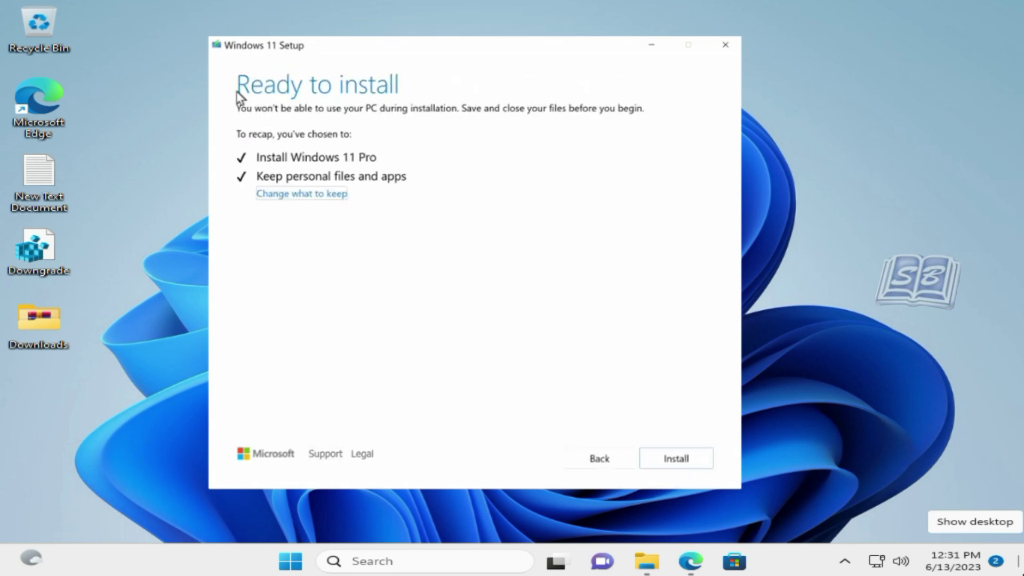
left_click(324, 194)
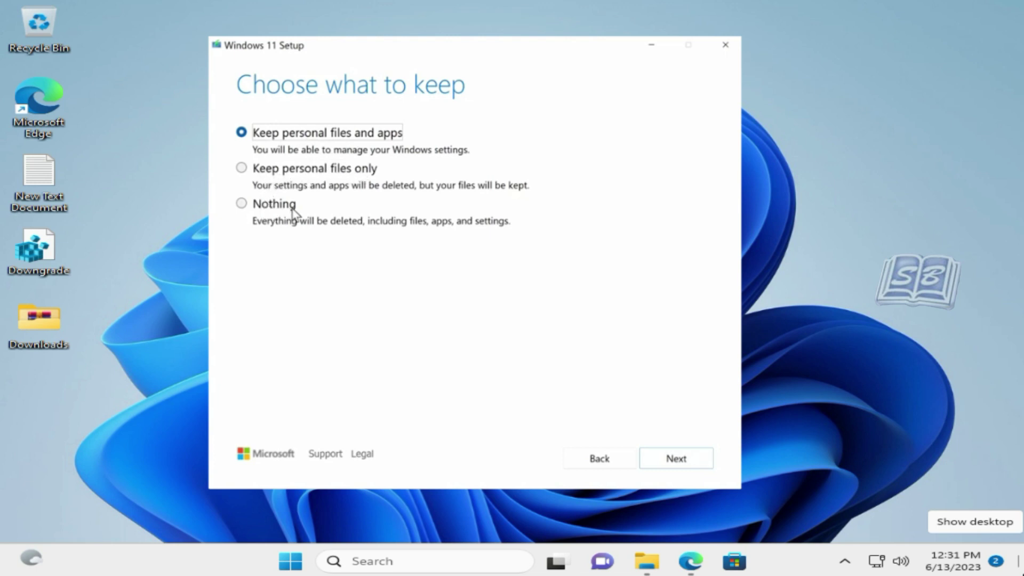
left_click(668, 462)
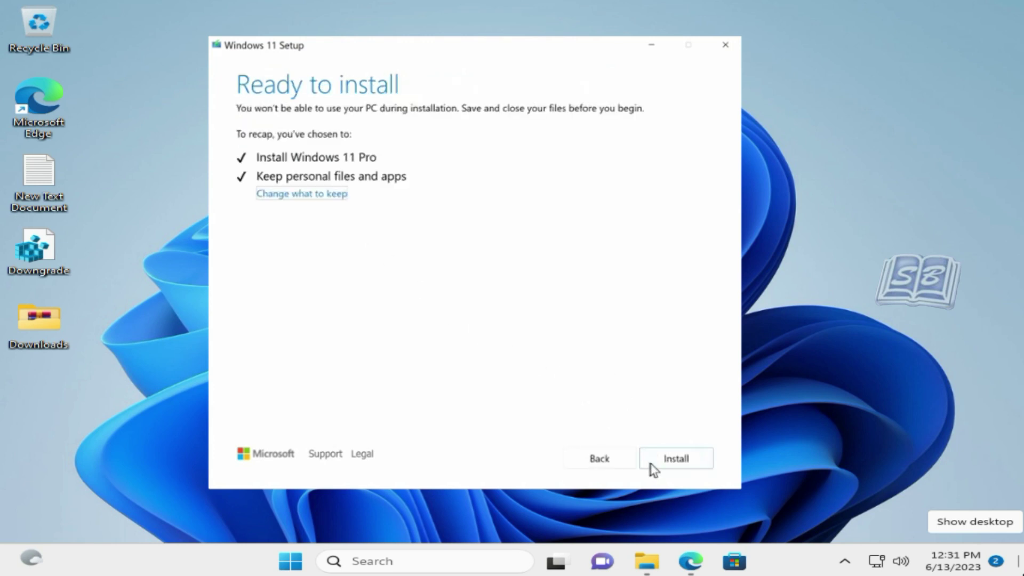
left_click(653, 464)
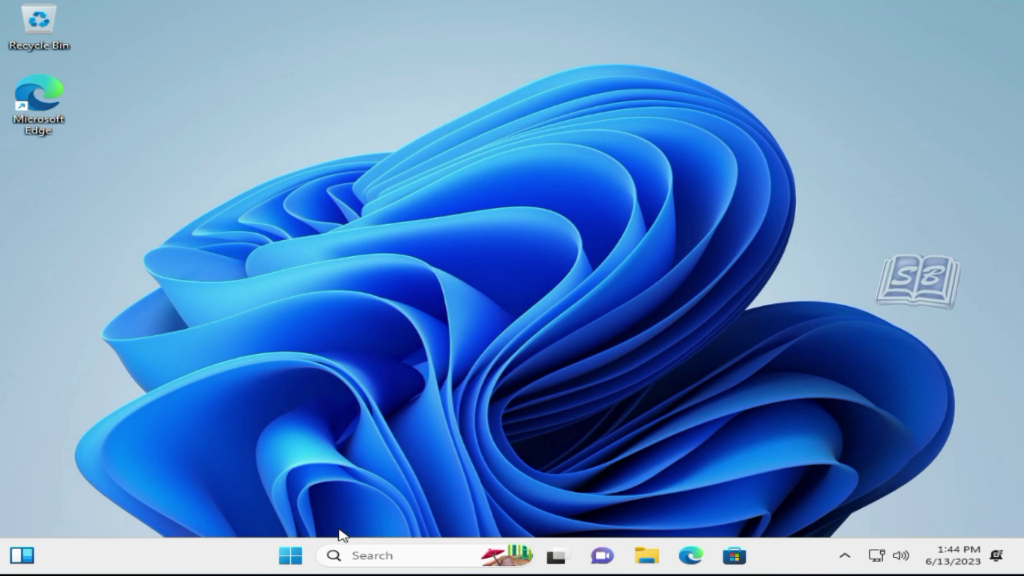
Step: Check the installed Windows edition on the System > About page of Settings after the reinstallation
left_click(290, 555)
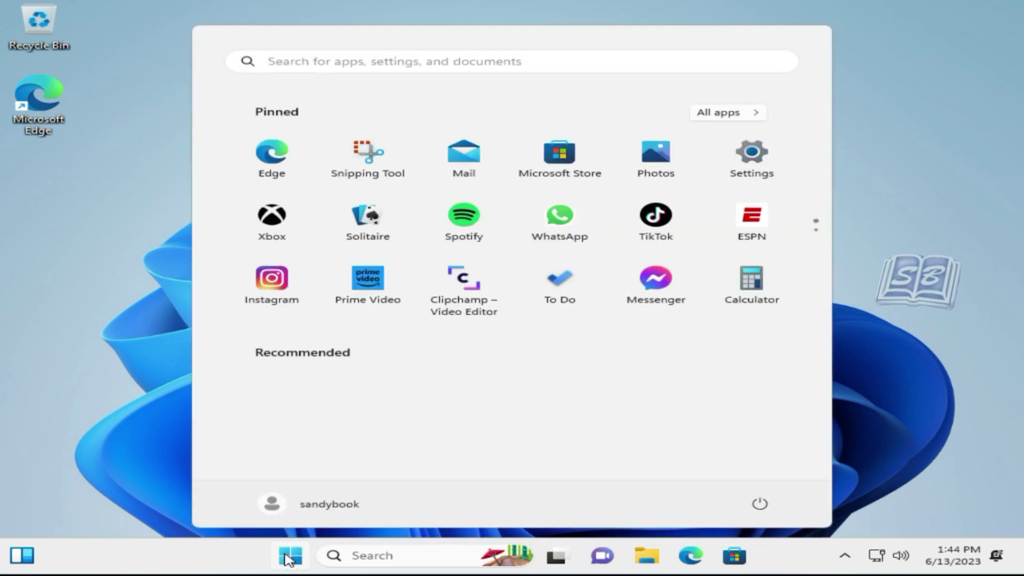
left_click(770, 178)
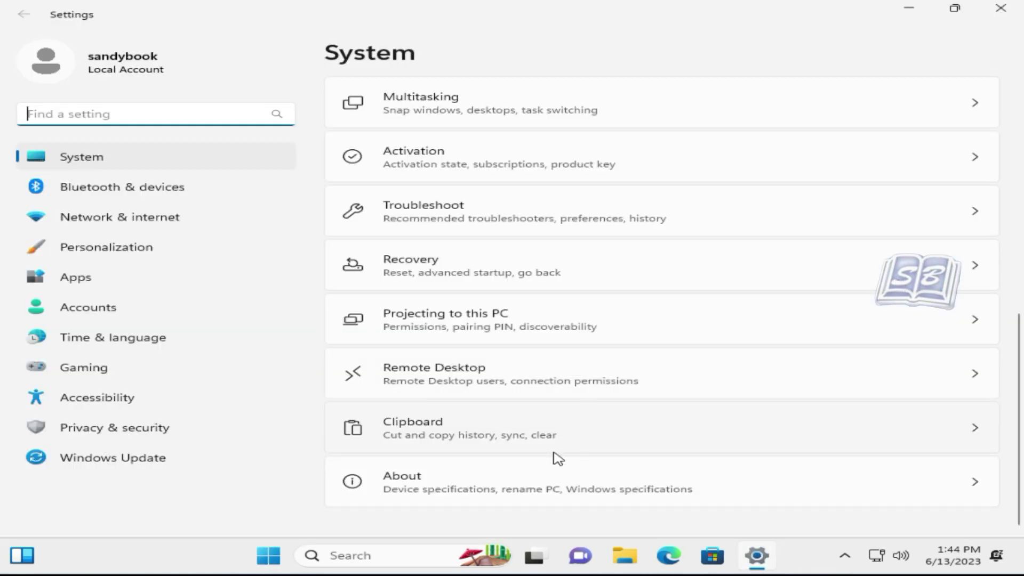
left_click(539, 482)
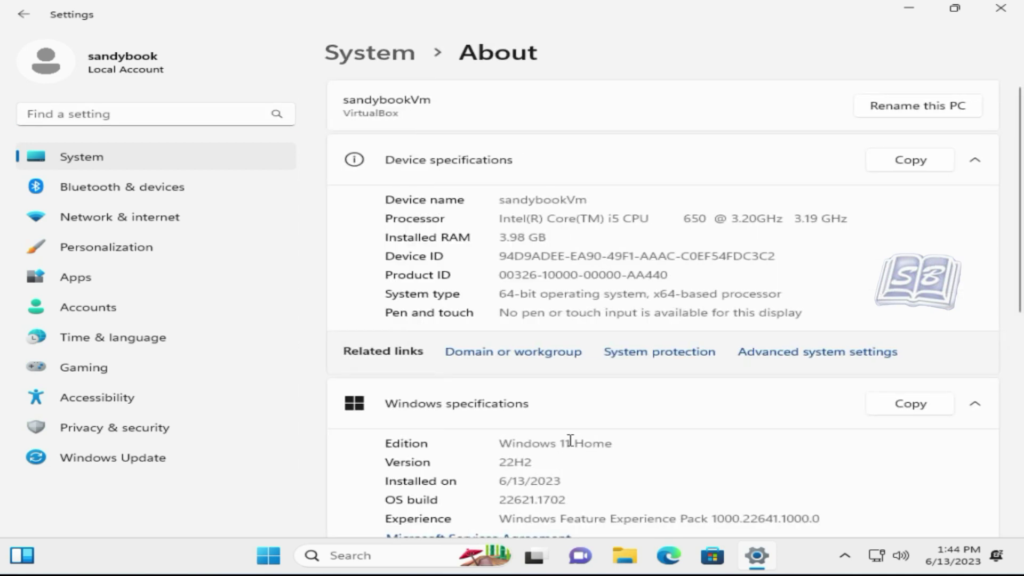
scroll(570, 441, "down", 2)
left_click_drag(503, 375, 626, 366)
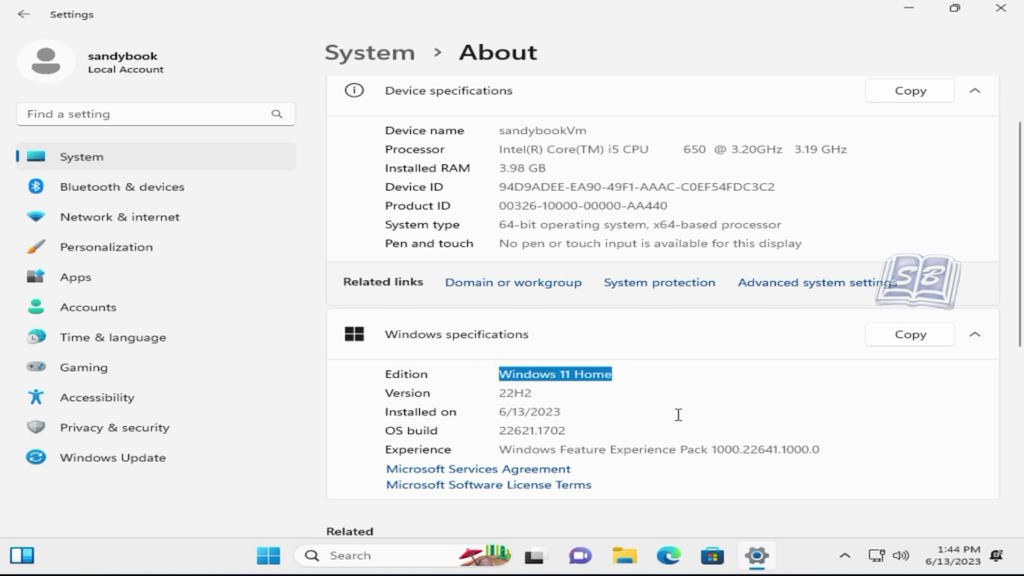
Step: Examine the activation state and the options for upgrading the Windows edition on the Activation page, and close Settings
scroll(681, 416, "down", 5)
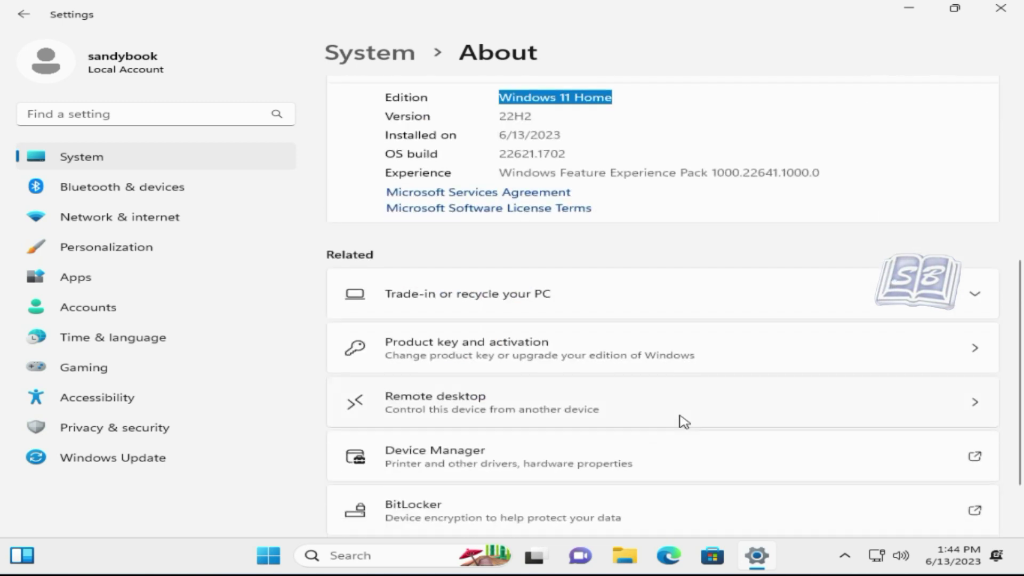
left_click(681, 349)
left_click(681, 350)
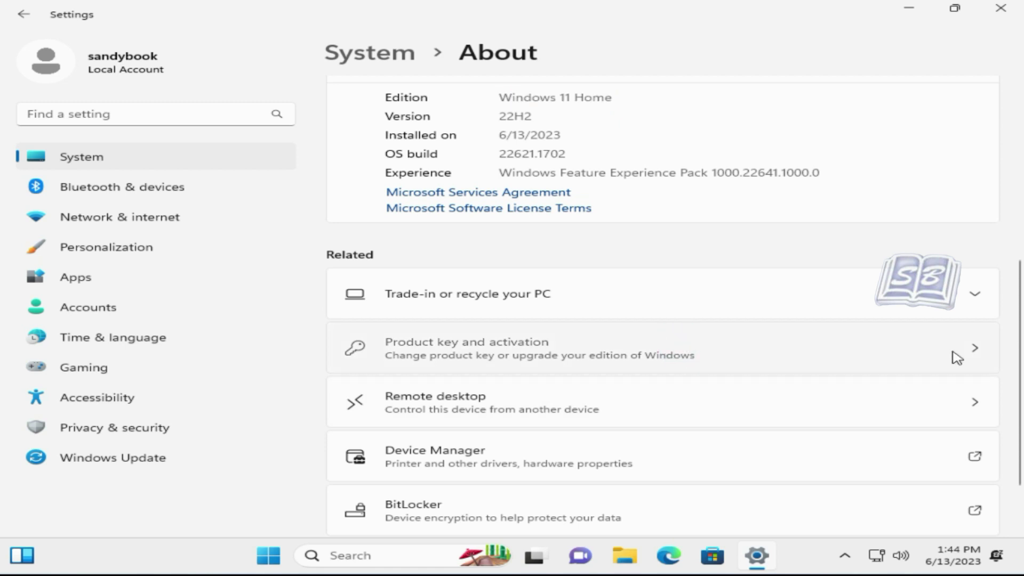
left_click(902, 350)
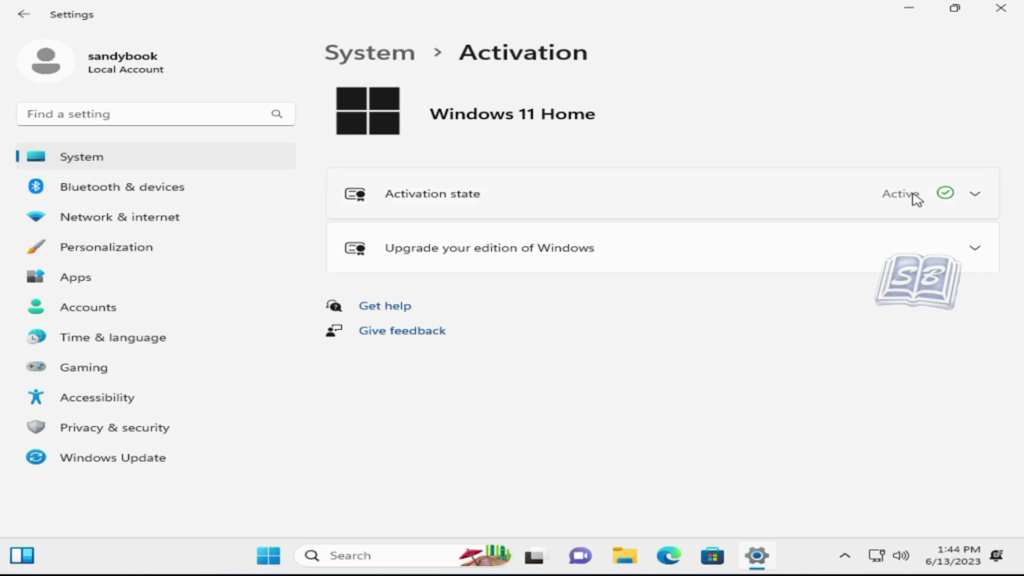
left_click(974, 253)
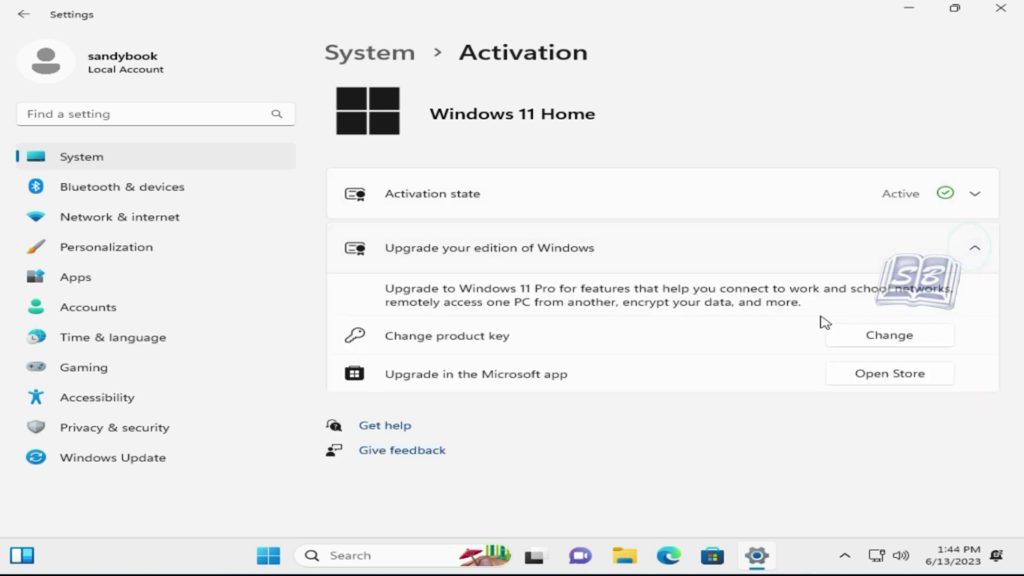
left_click(1003, 15)
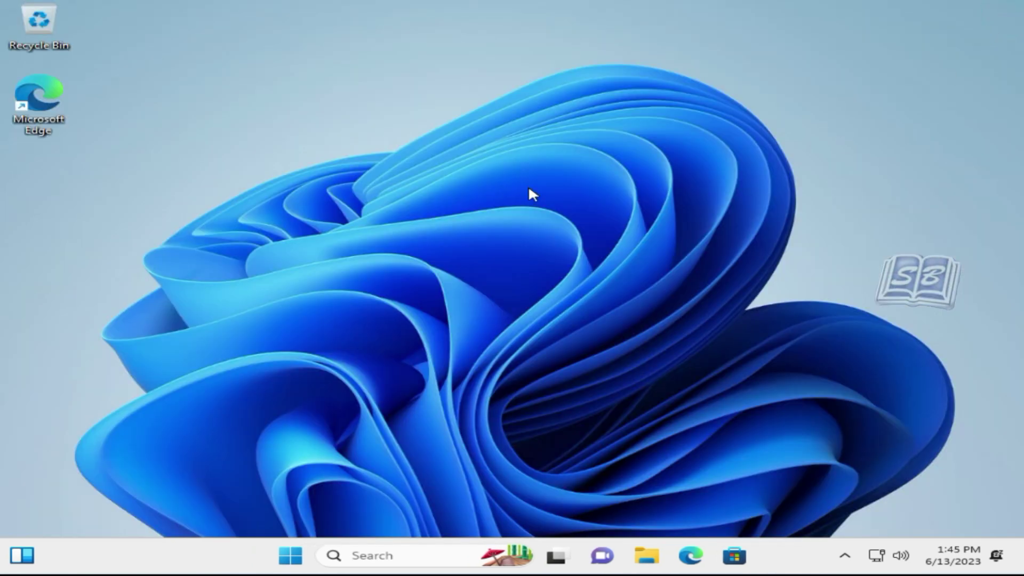